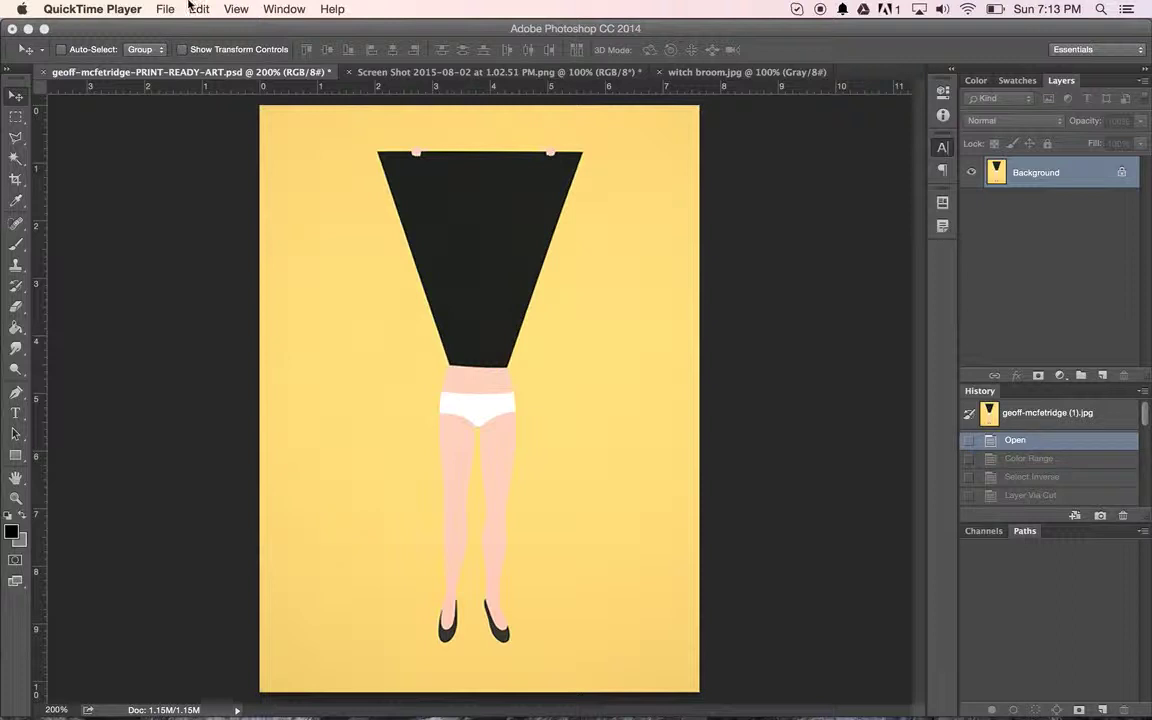
Select the whole poster canvas, cut it, and paste it back as a new Layer 1
left_click(184, 30)
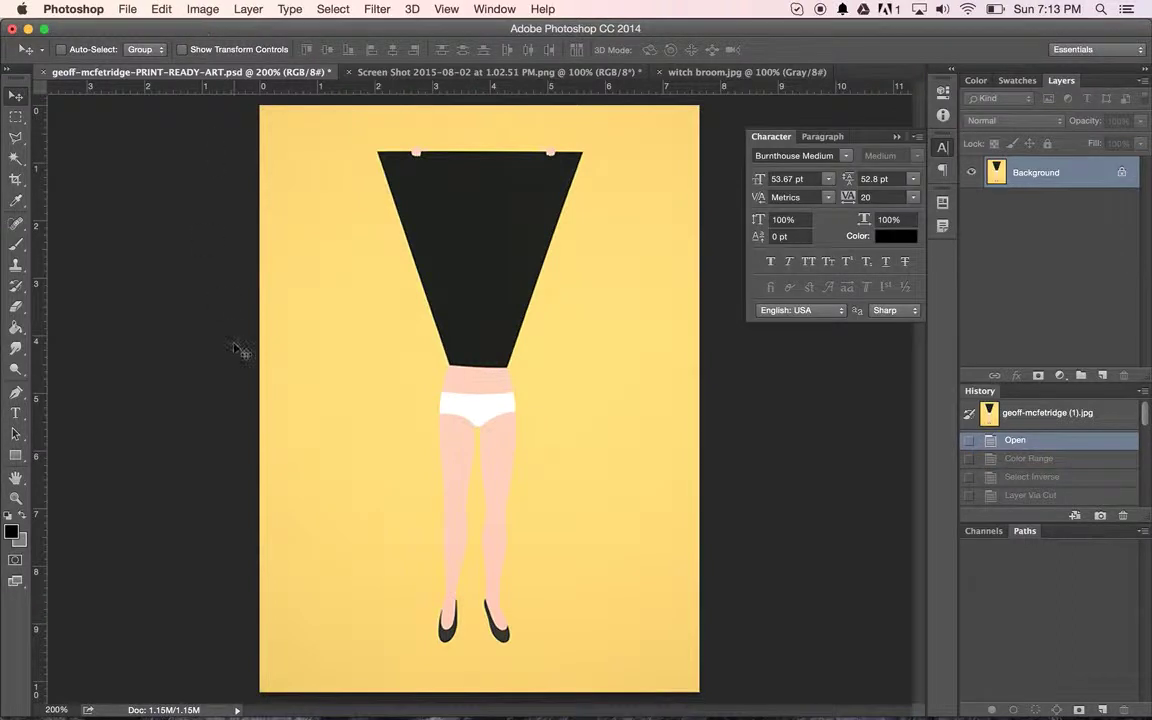
left_click(161, 9)
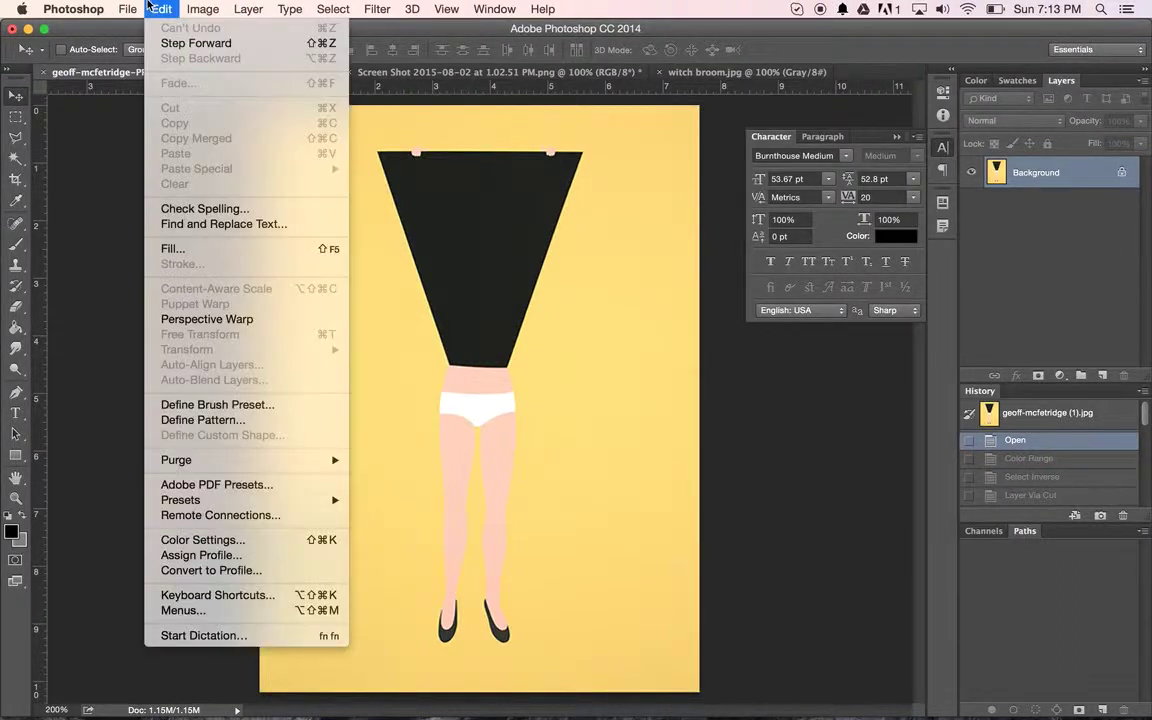
mouse_move(310, 9)
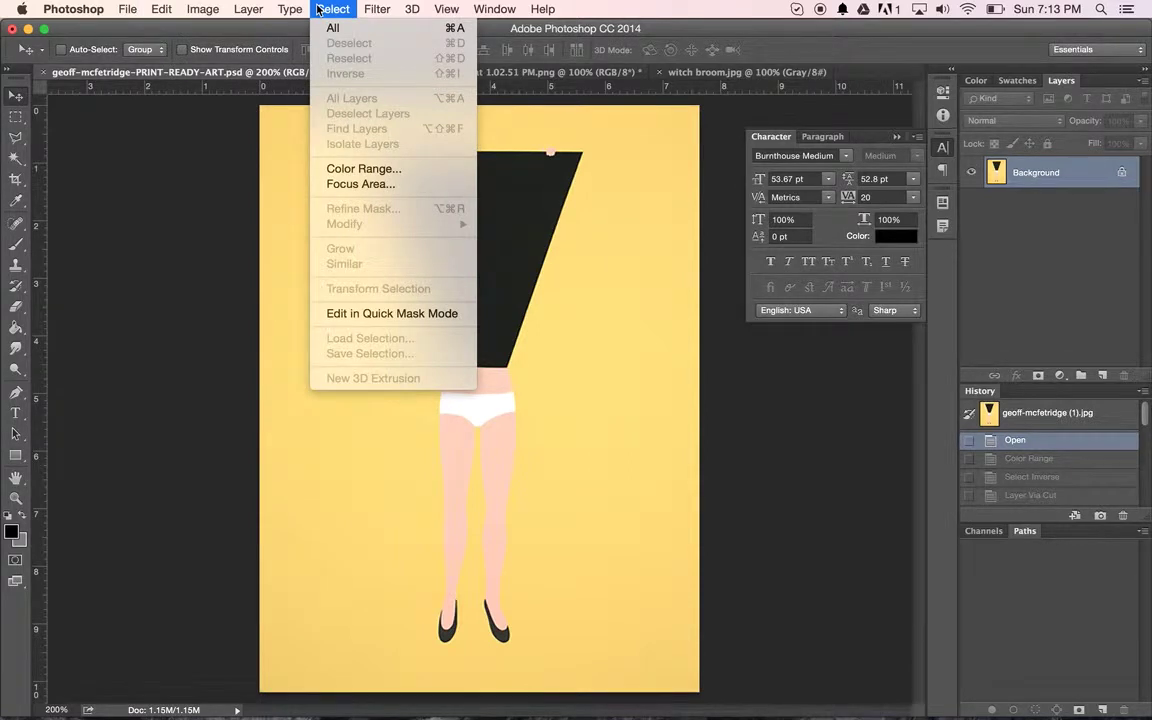
left_click(330, 27)
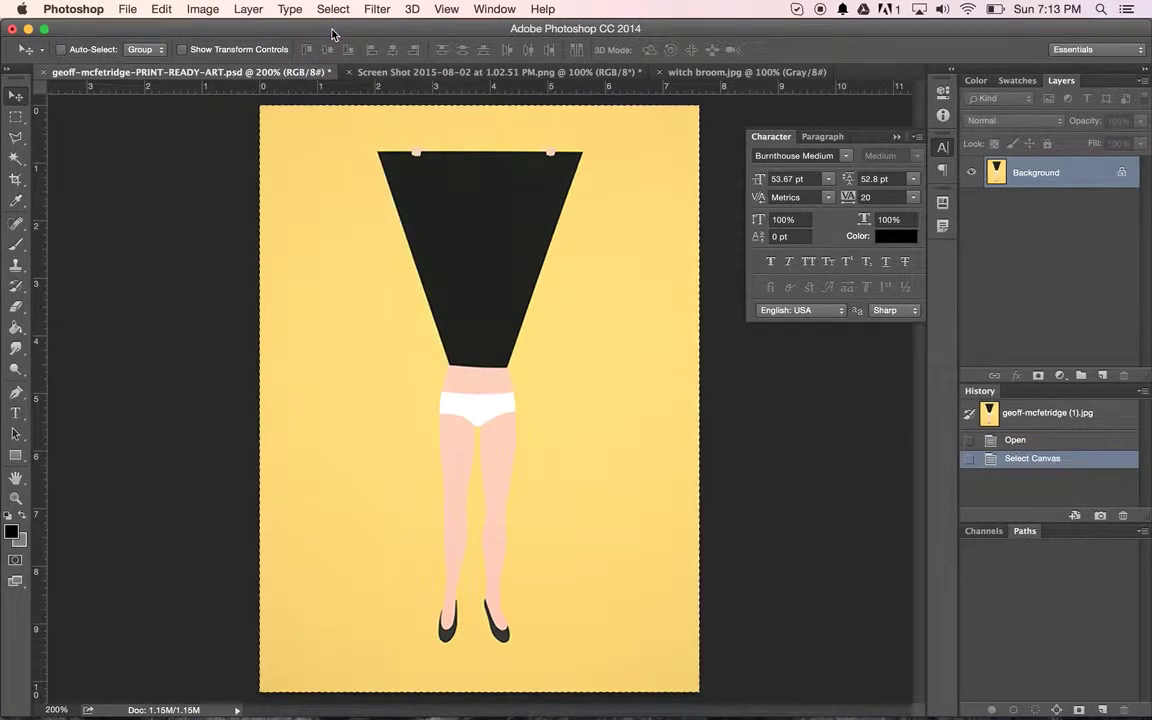
left_click(163, 10)
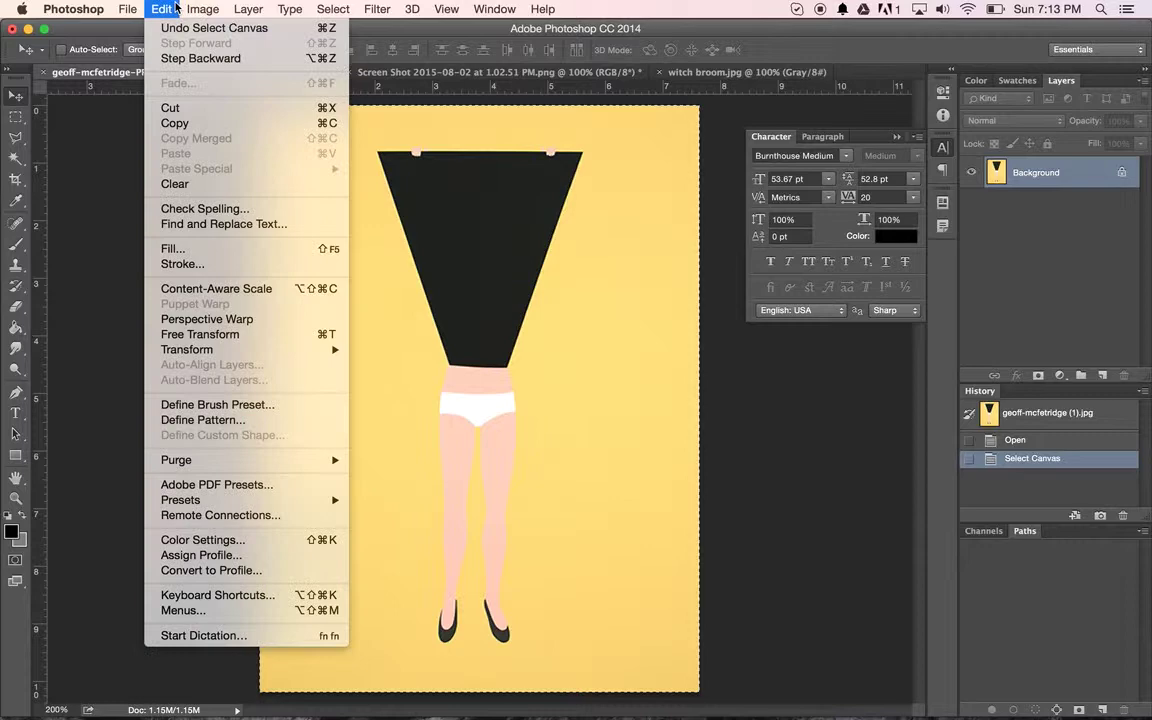
left_click(193, 110)
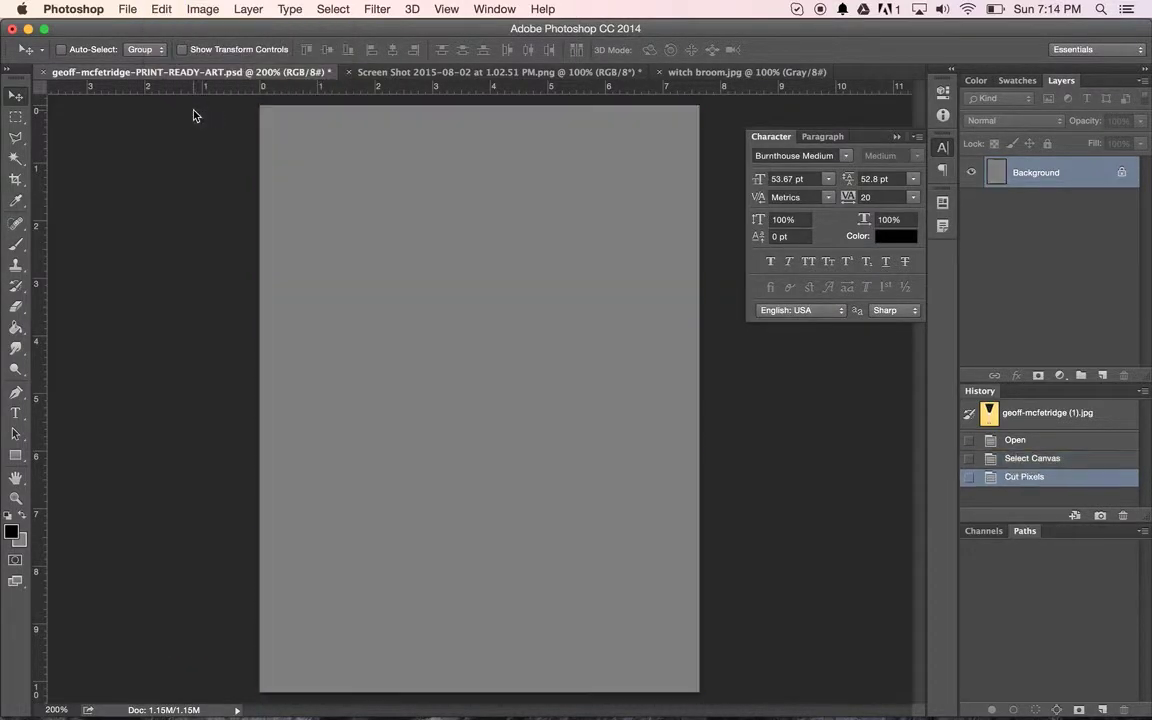
left_click(166, 11)
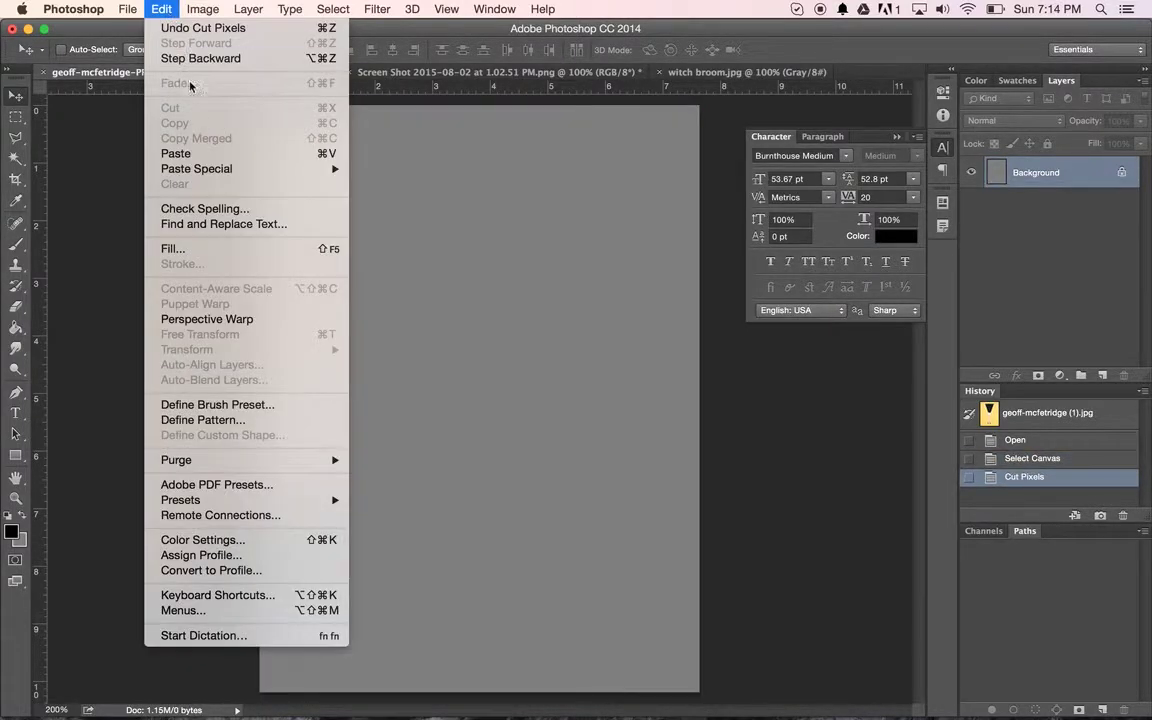
left_click(190, 153)
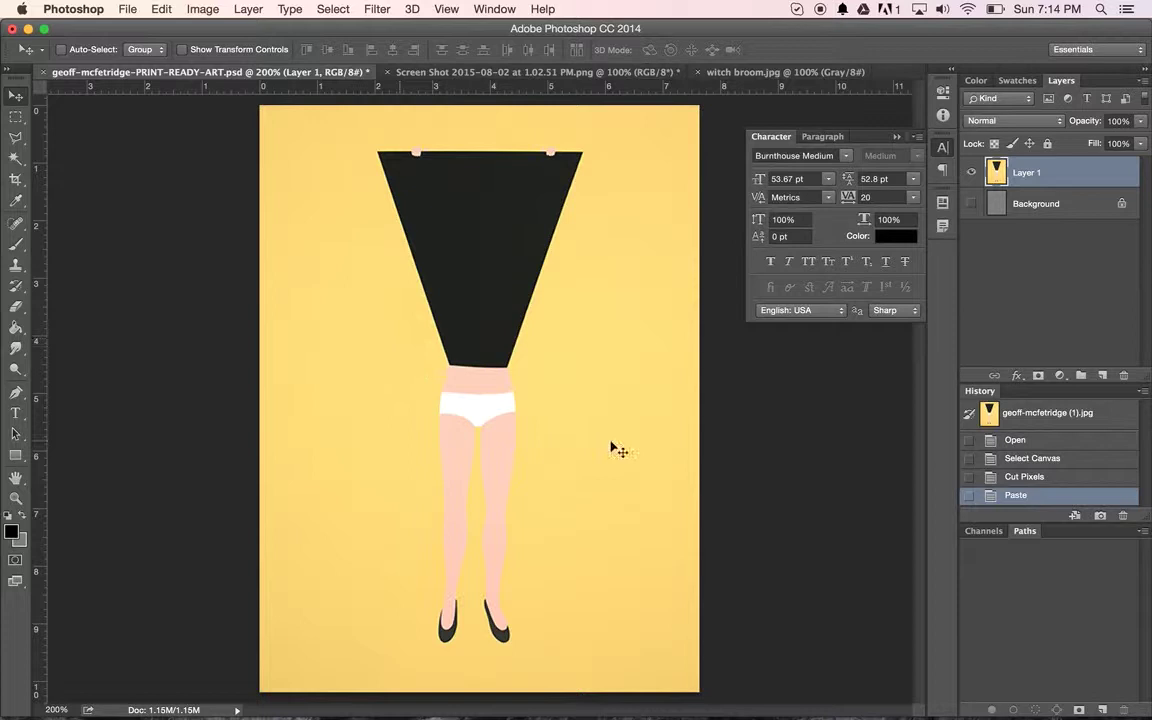
Use Color Range to sample the yellow background at Fuzziness 101, excluding the figure's legs
left_click(220, 8)
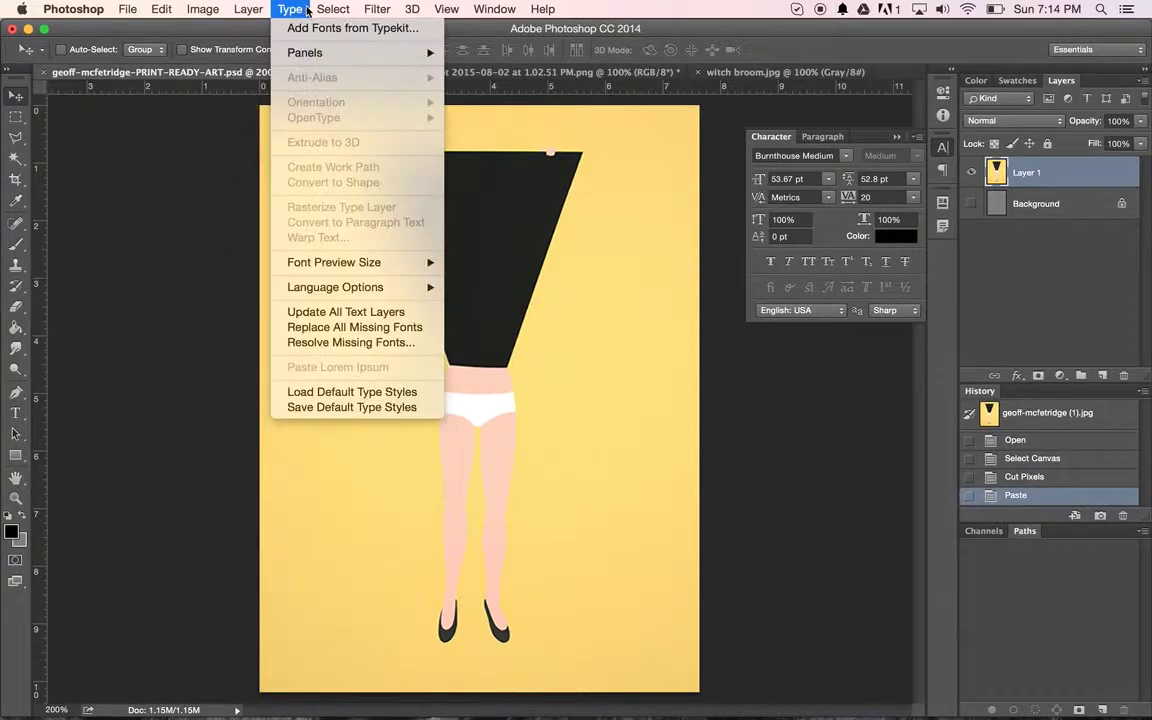
mouse_move(327, 12)
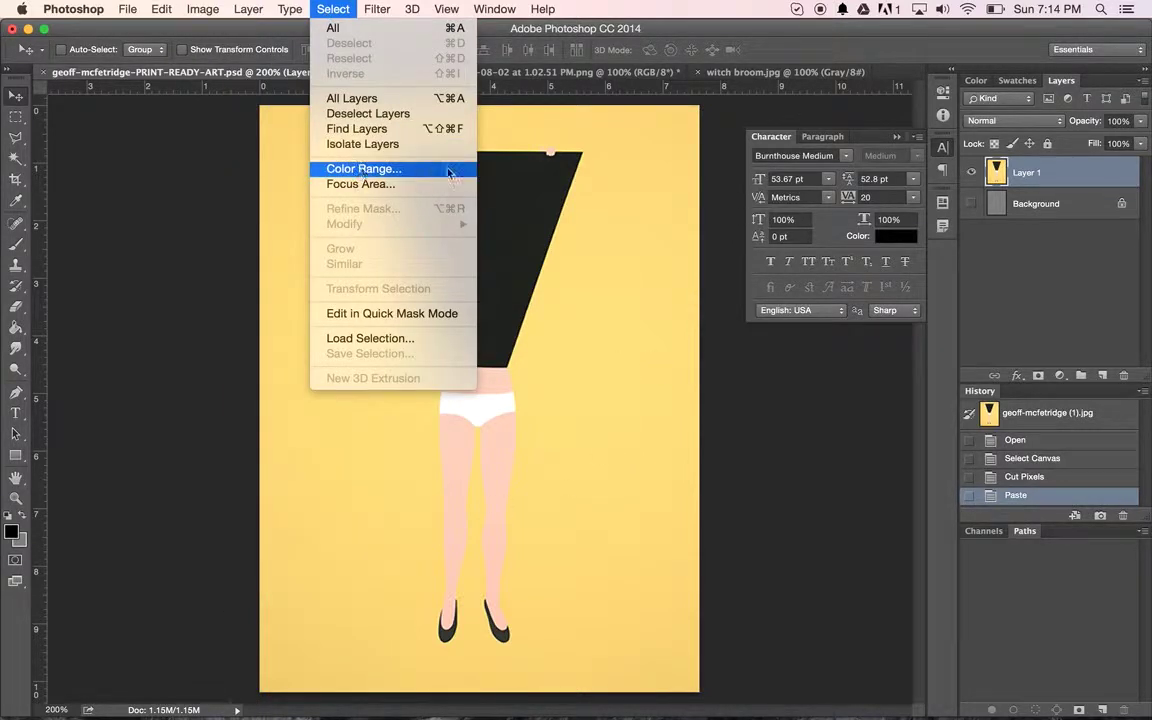
left_click(386, 176)
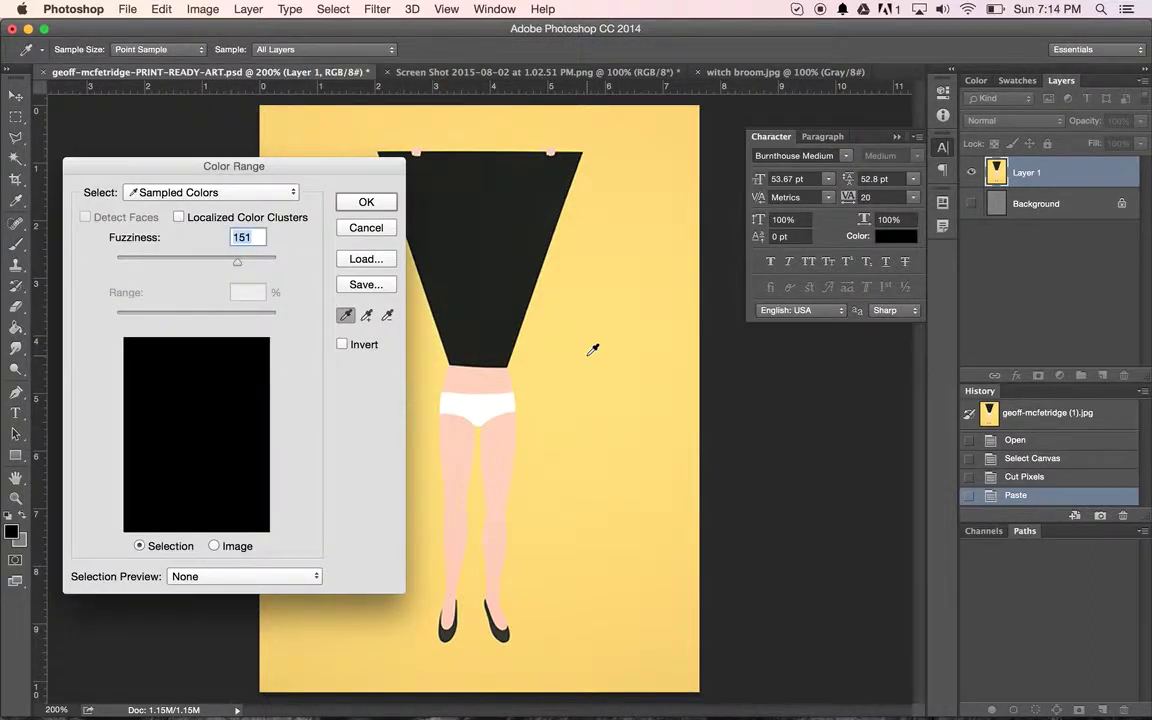
left_click(592, 351)
left_click_drag(240, 263, 287, 265)
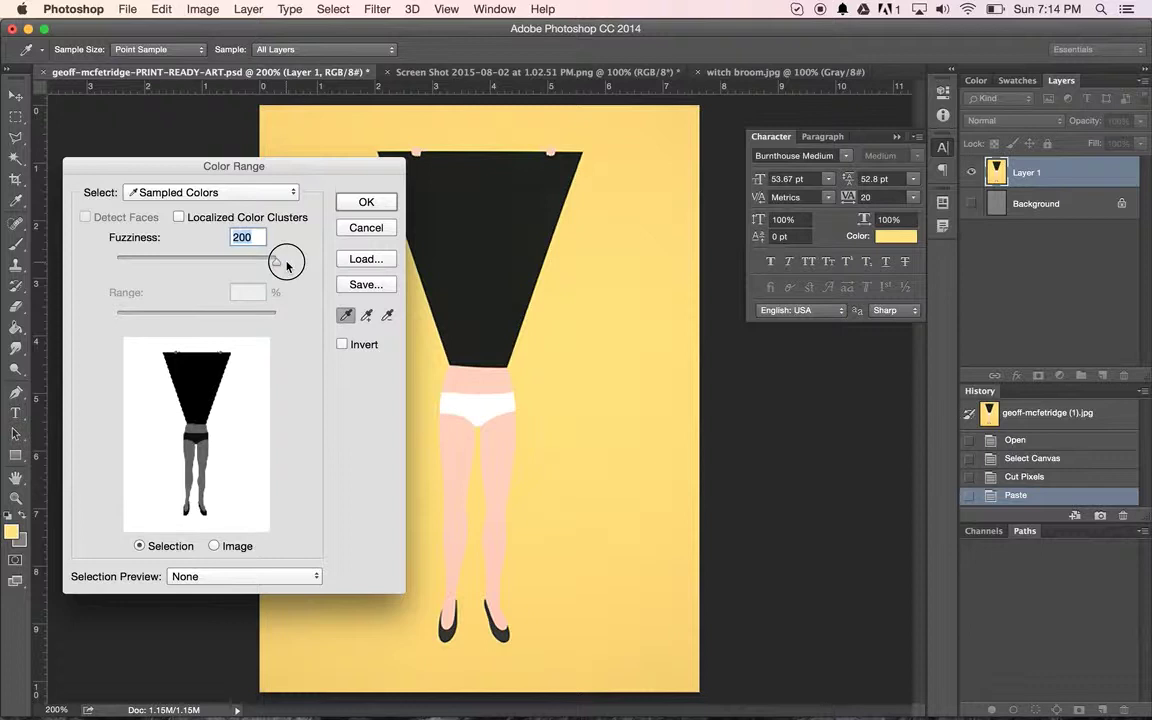
left_click_drag(287, 265, 197, 283)
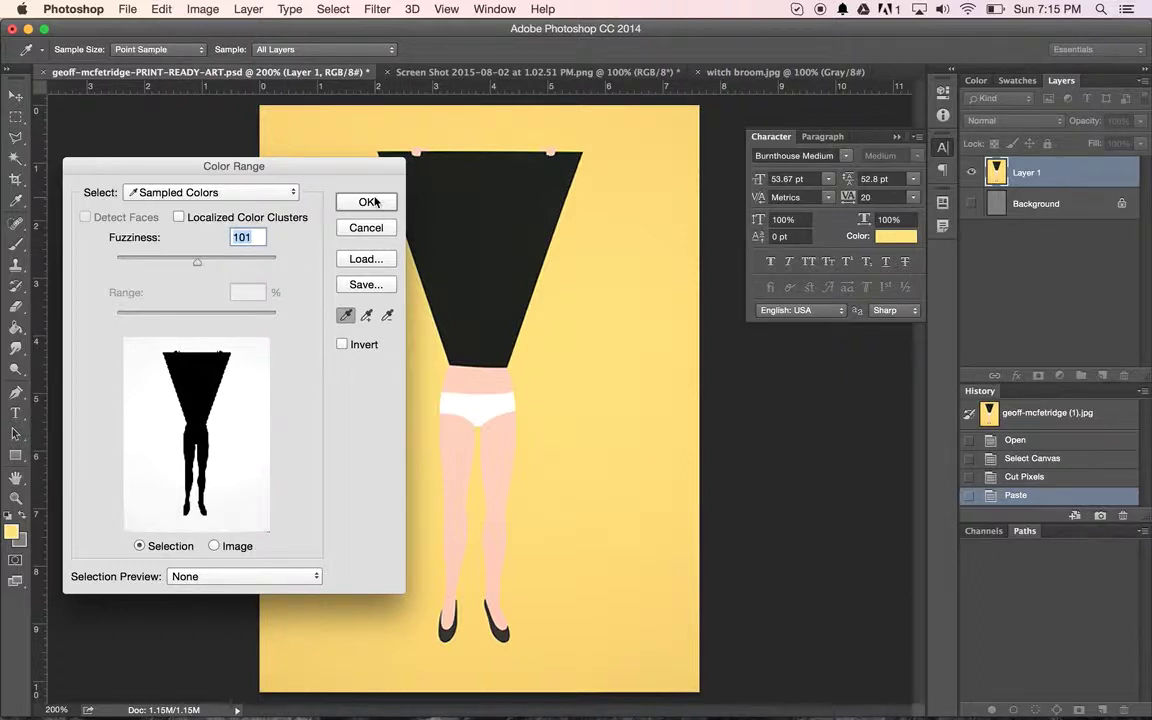
left_click(368, 202)
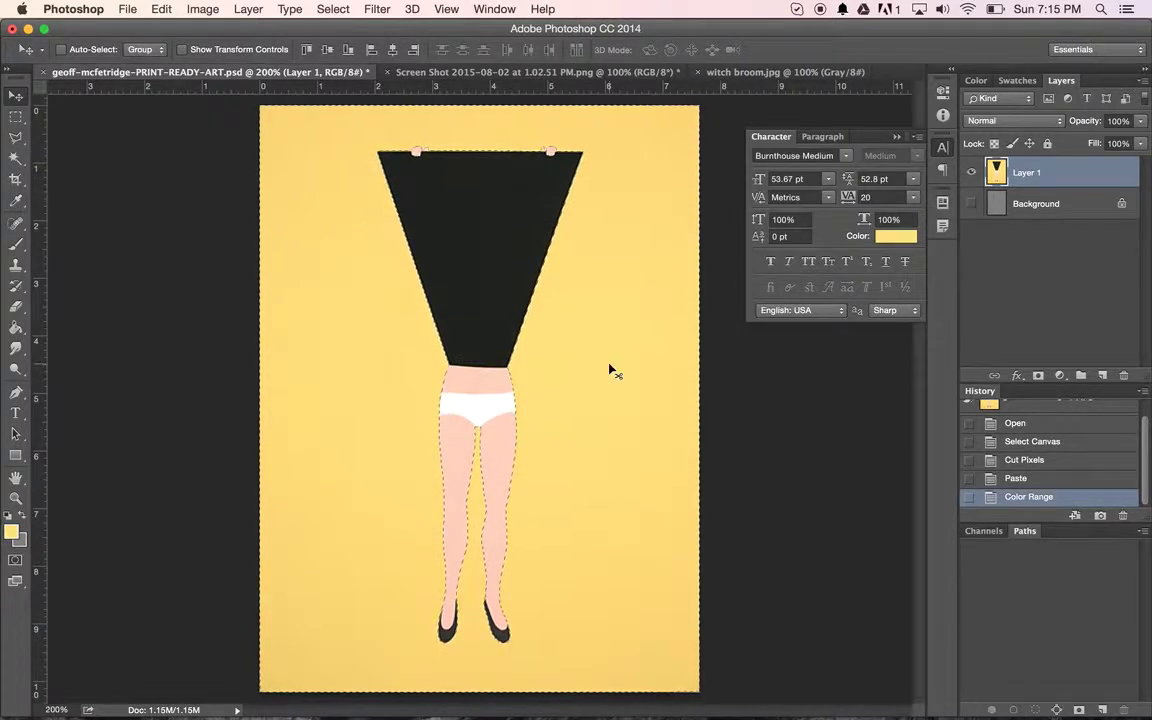
Cut the selected yellow background out of Layer 1
left_click(214, 5)
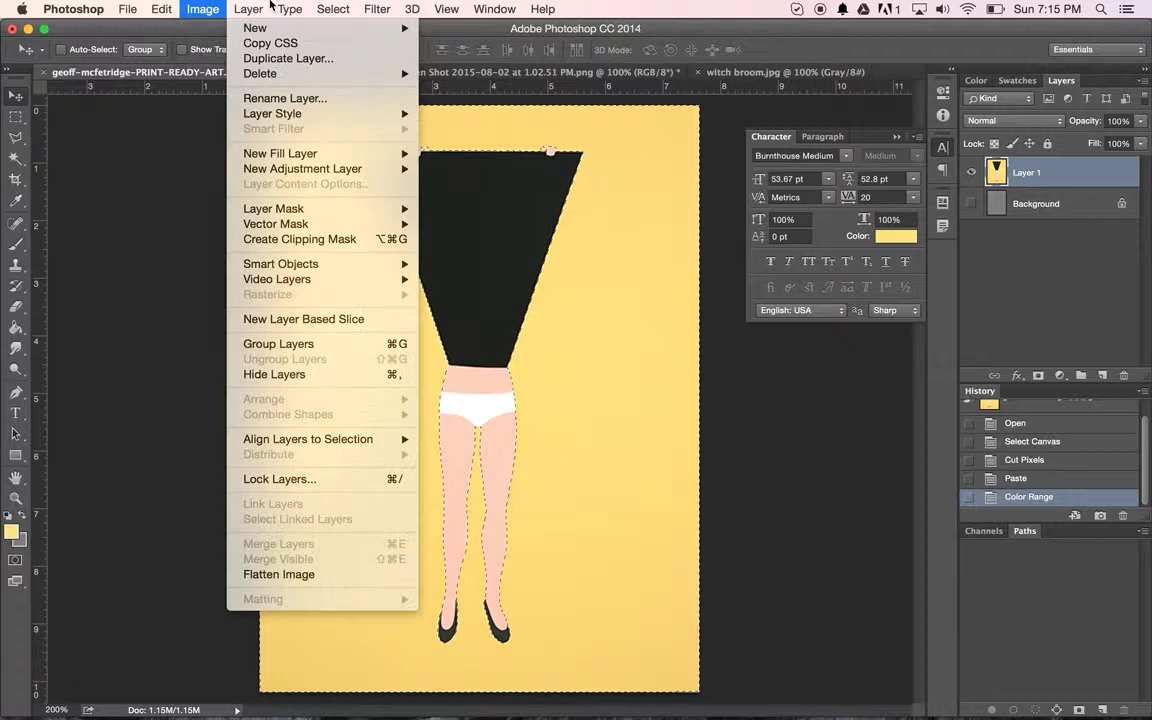
mouse_move(450, 6)
mouse_move(336, 6)
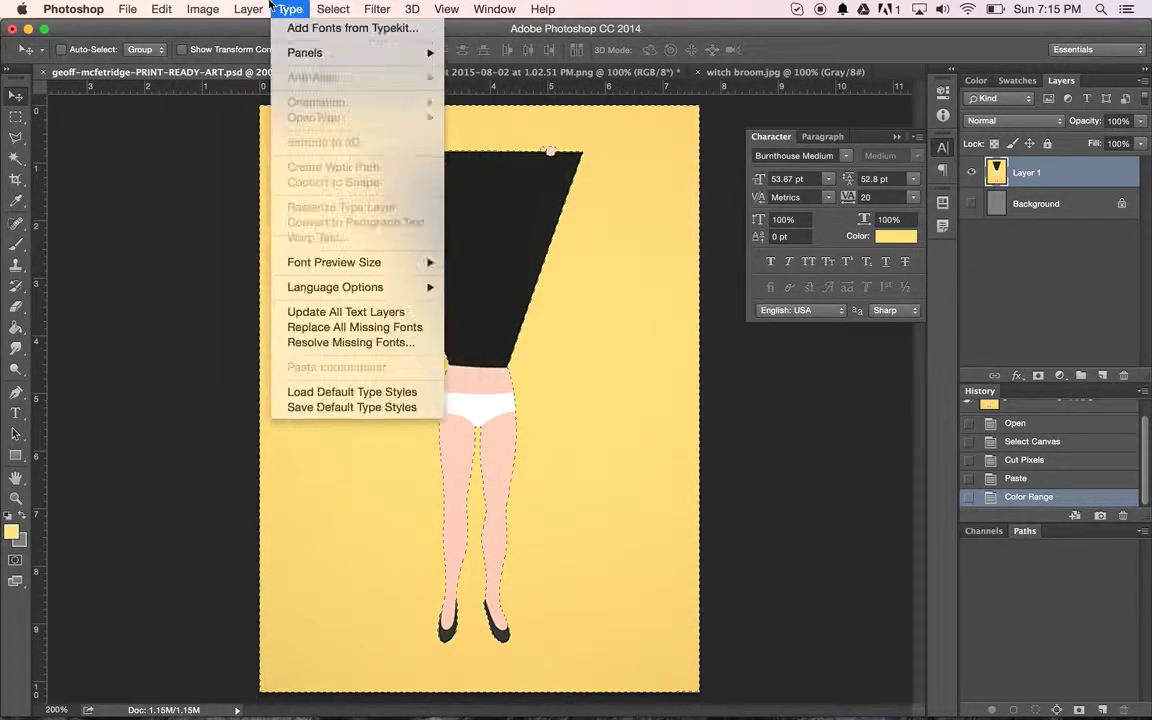
mouse_move(170, 6)
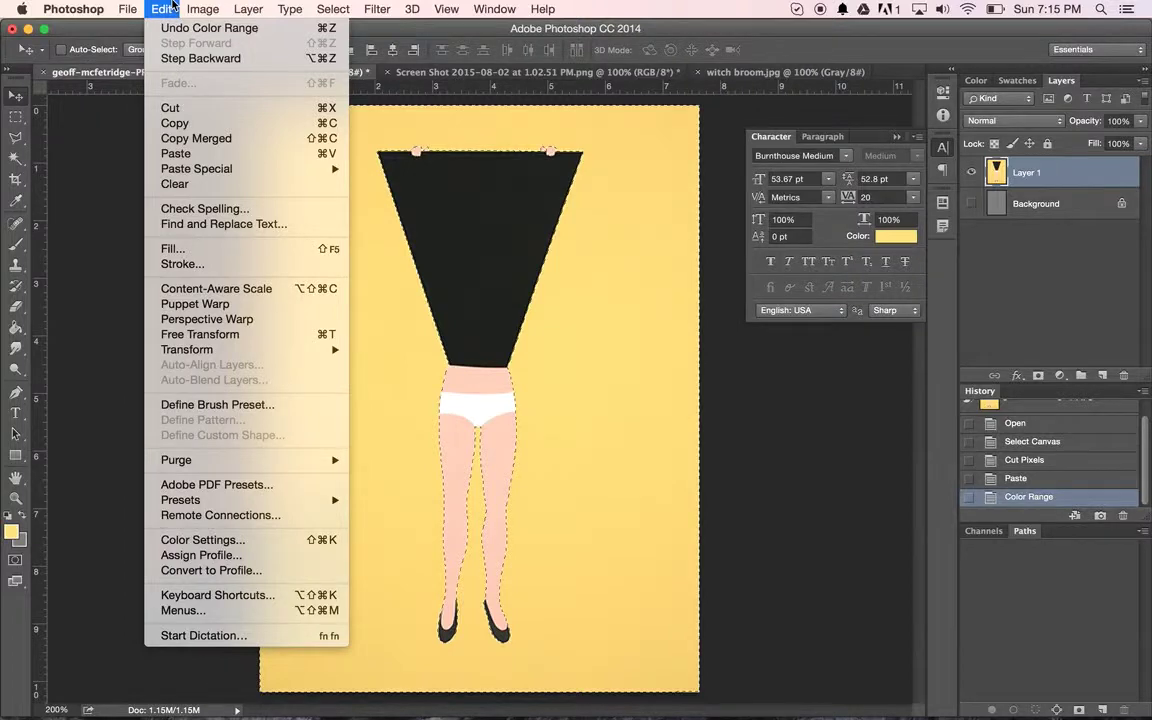
left_click(213, 108)
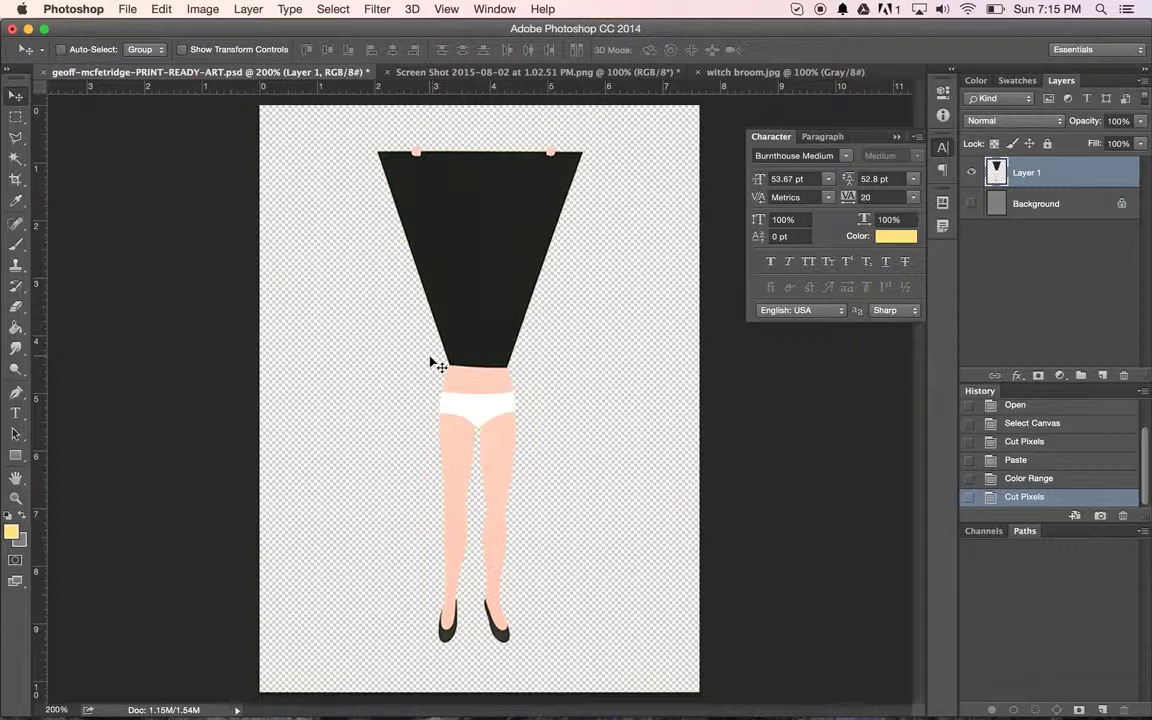
Bring up the Save As dialog and cancel it without saving
left_click(162, 9)
mouse_move(128, 9)
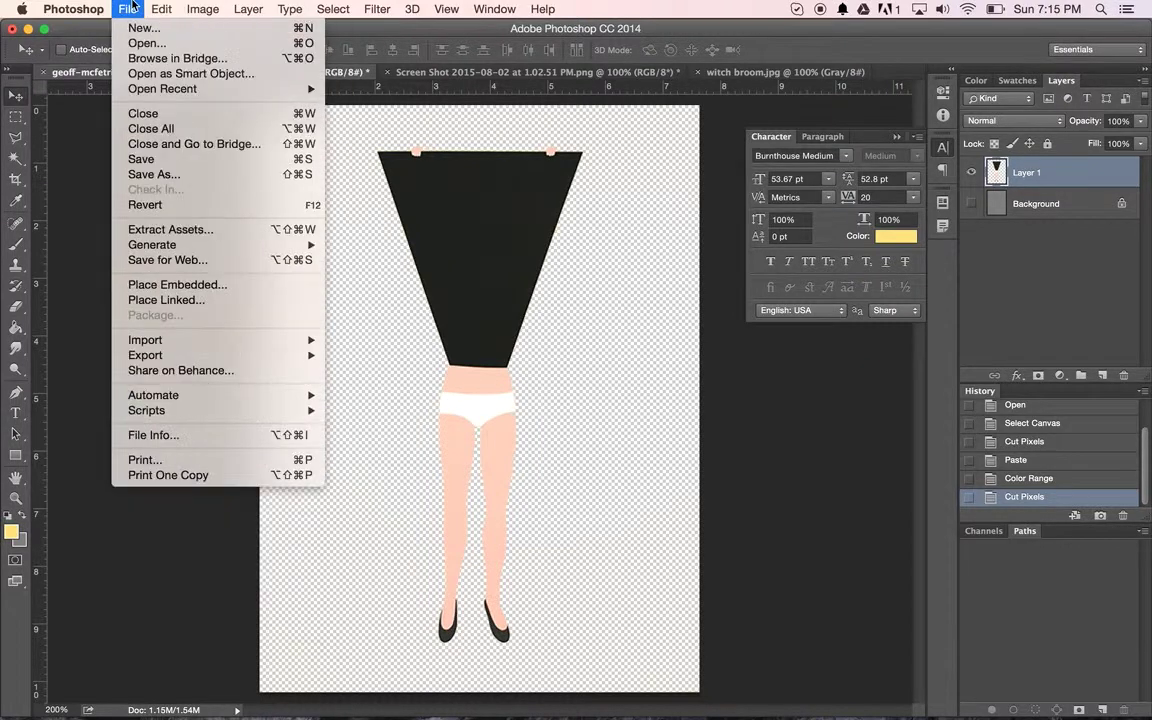
left_click(190, 174)
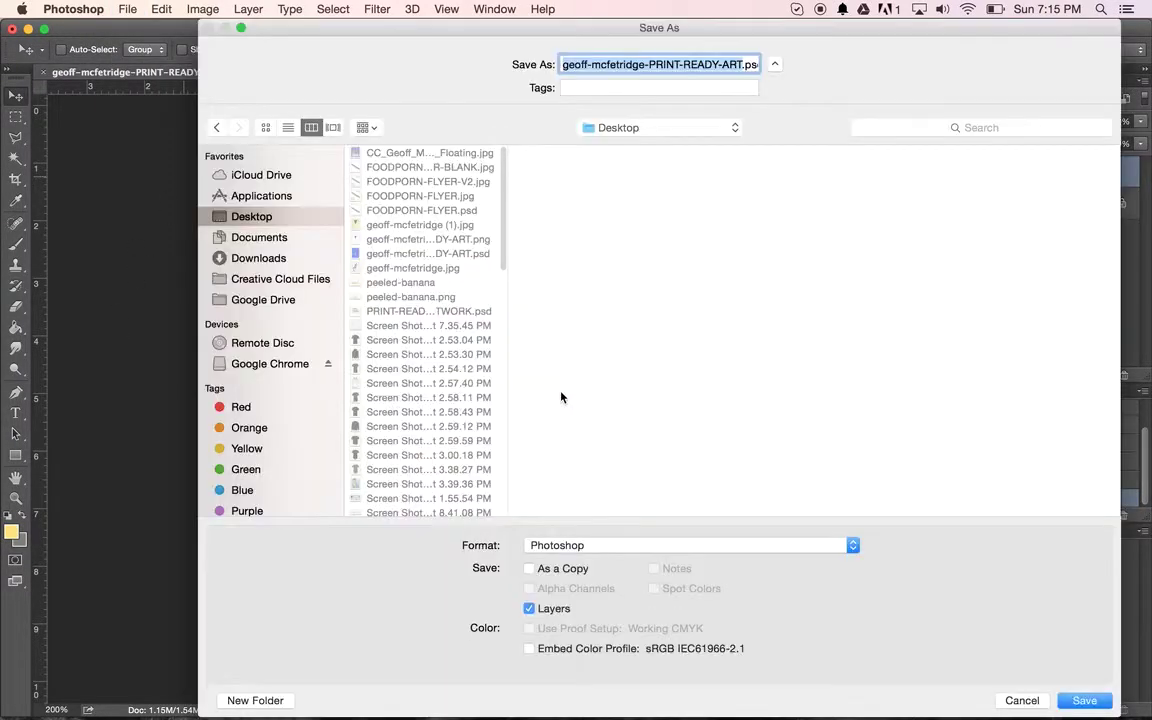
left_click(1021, 700)
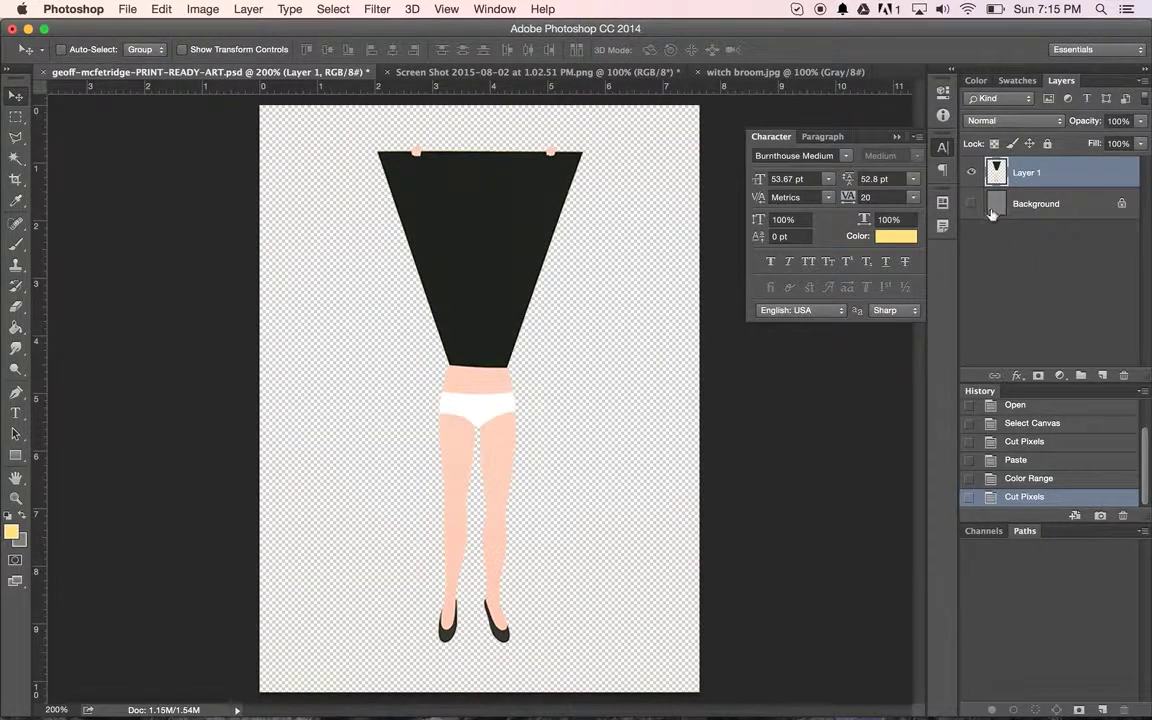
Delete the Background layer and add a new empty Layer 2 below Layer 1
left_click_drag(991, 213, 1123, 375)
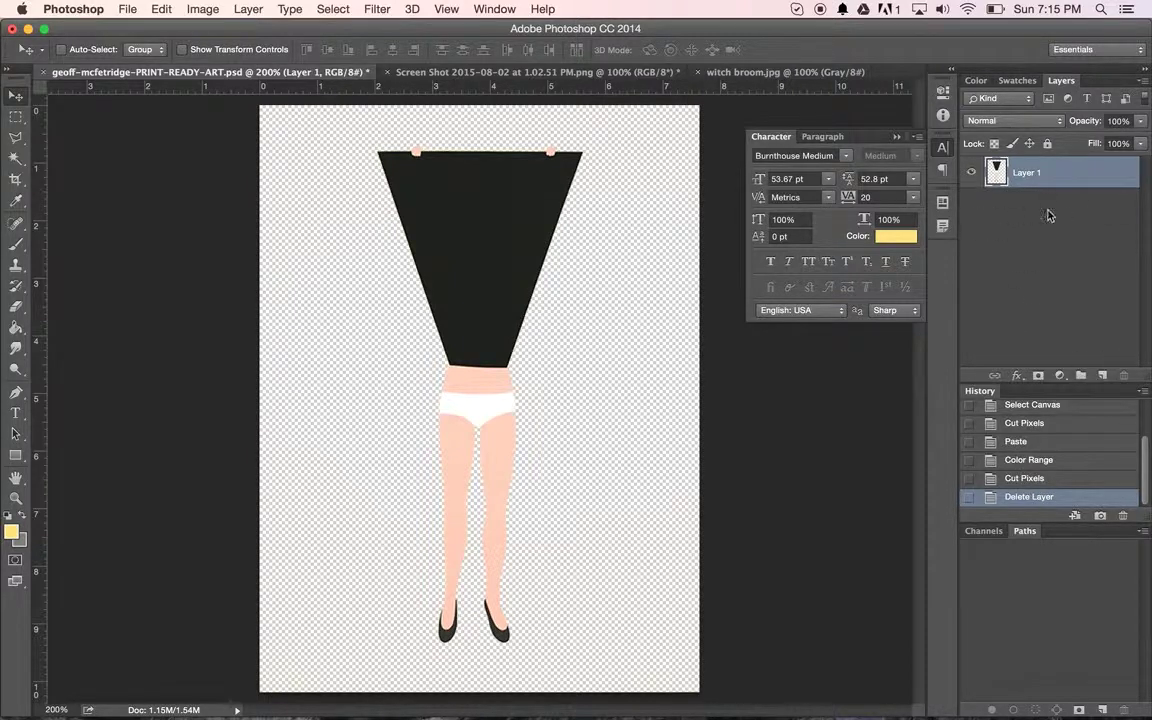
left_click_drag(1036, 184, 1103, 377)
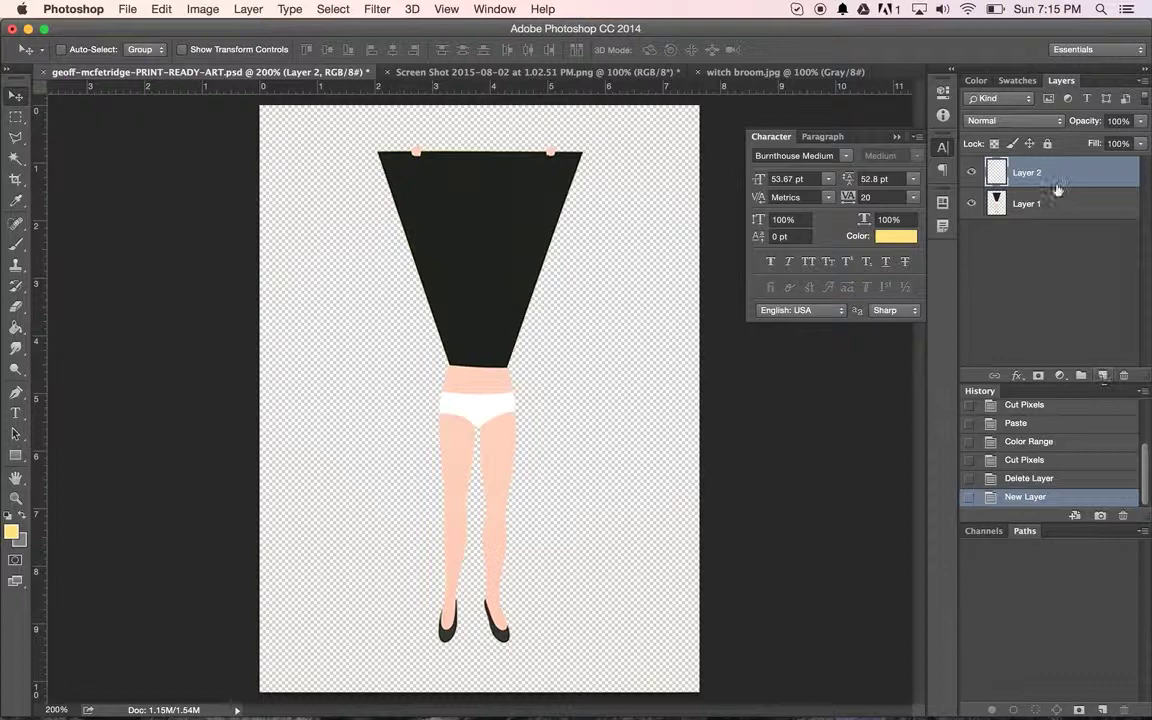
left_click_drag(1040, 178, 1058, 230)
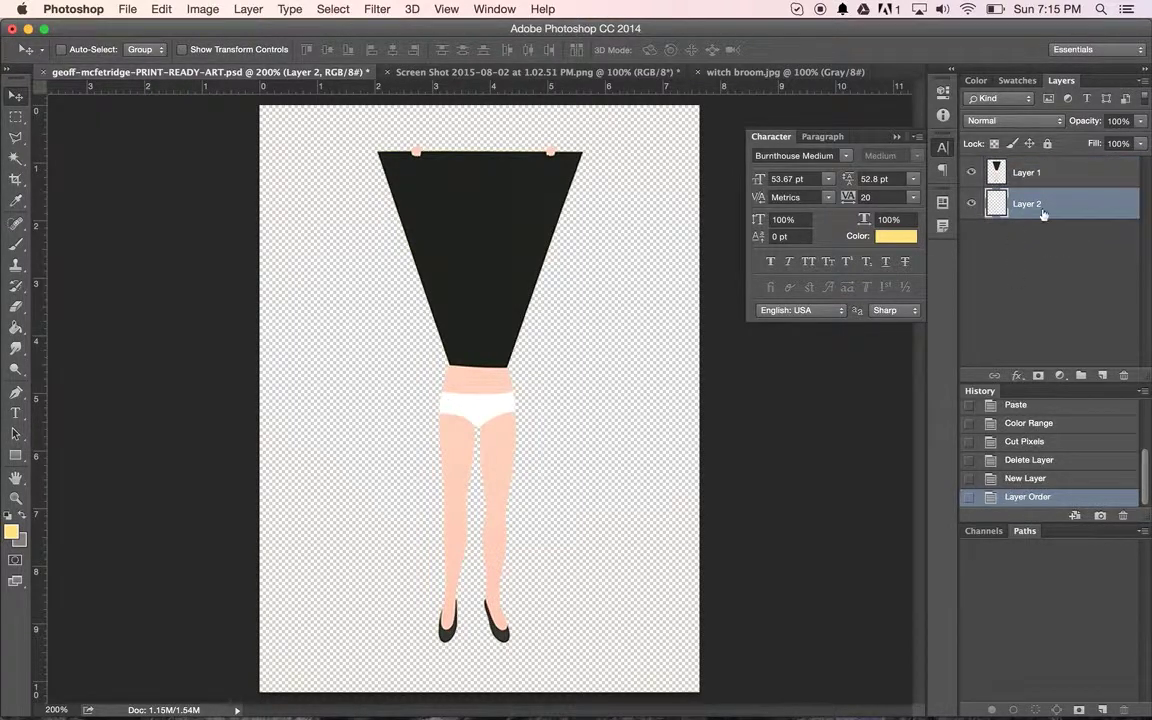
Toggle Layer 1's visibility to check the empty Layer 2, then choose the Paint Bucket
left_click(972, 174)
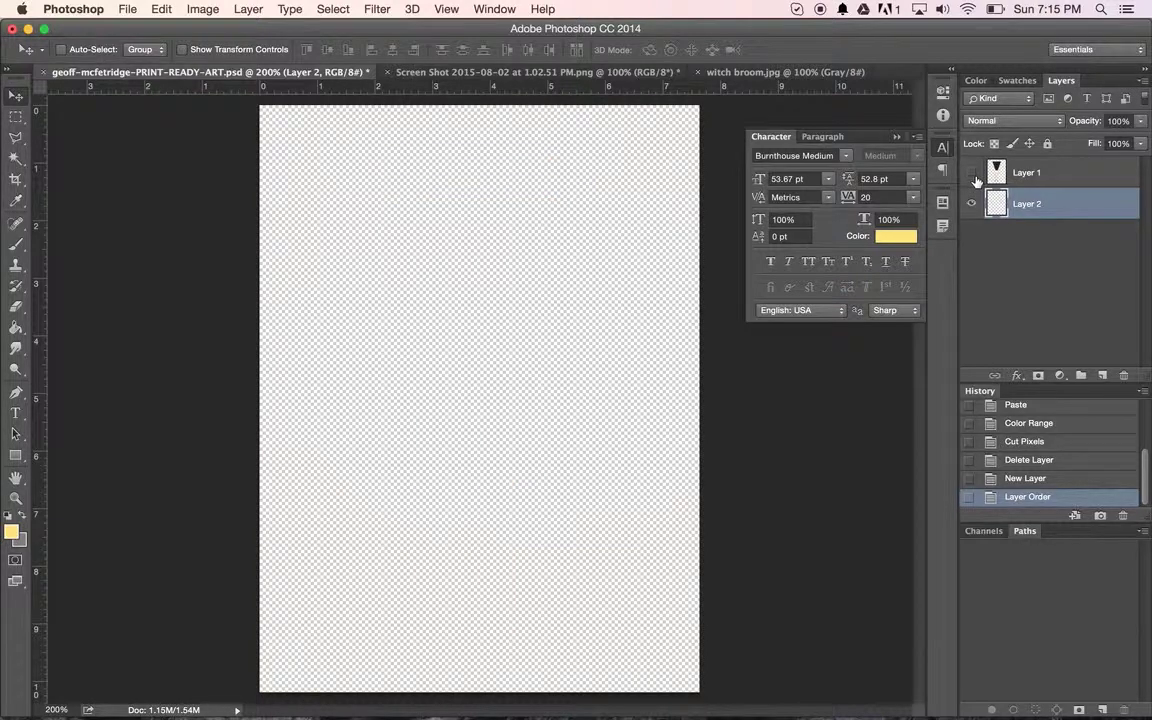
left_click(975, 177)
left_click(975, 177)
left_click(973, 175)
left_click(973, 175)
left_click(973, 175)
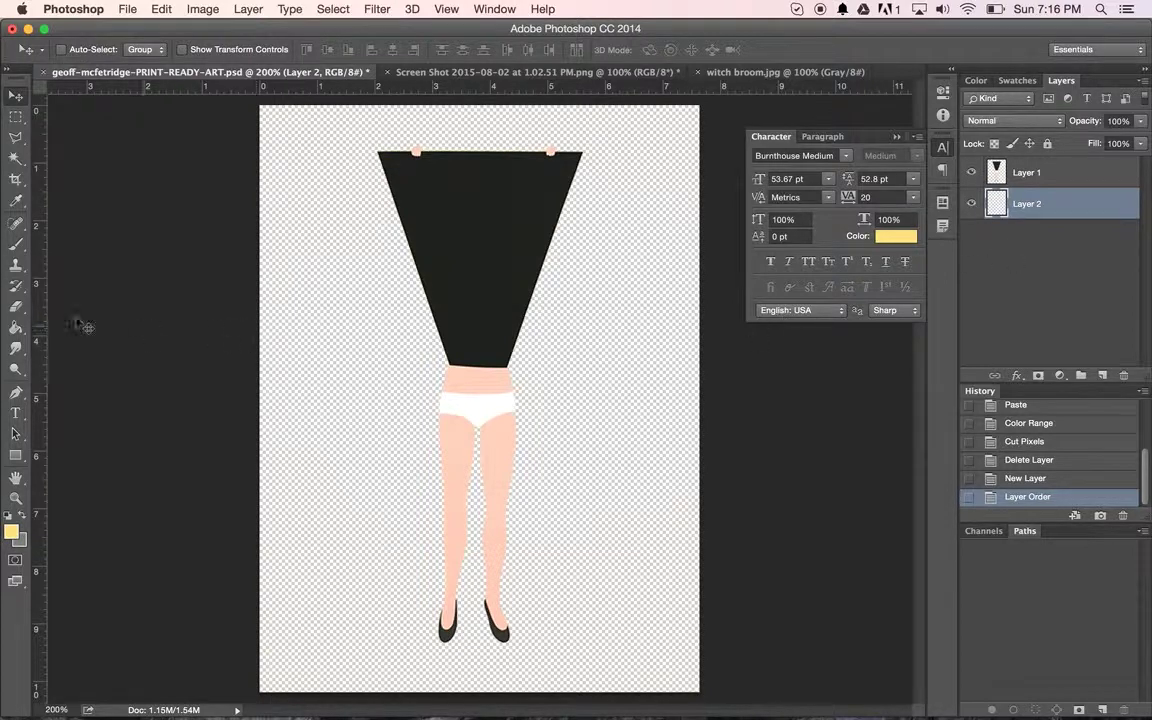
left_click(15, 327)
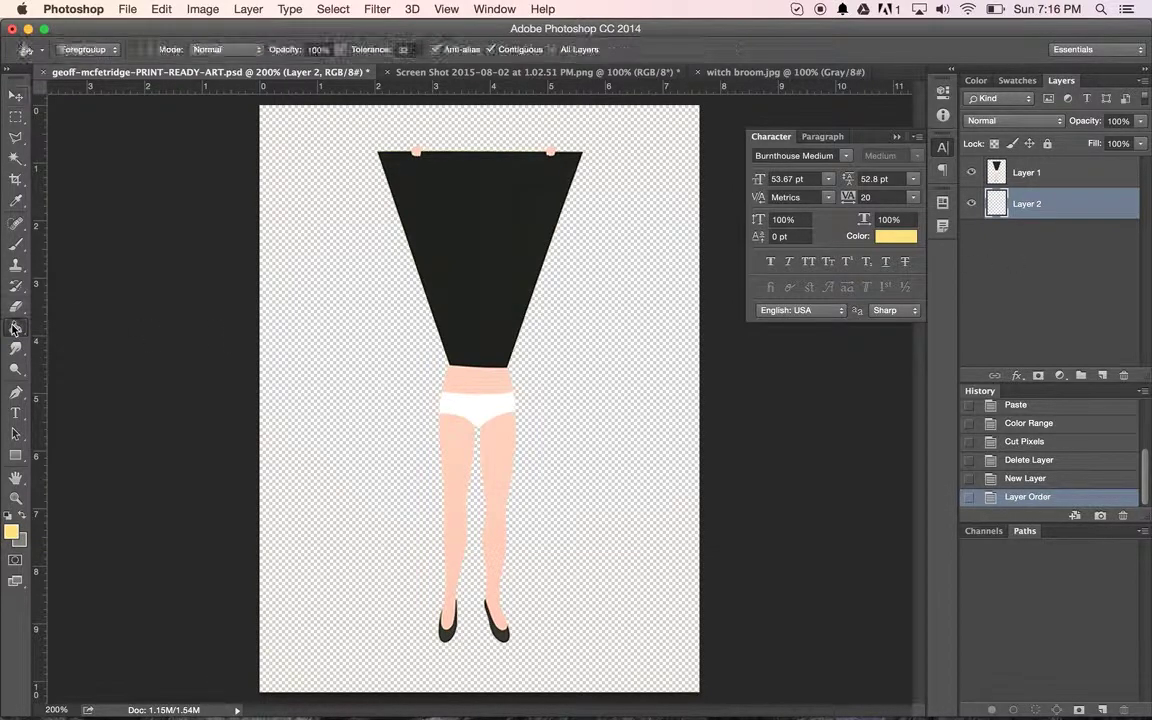
Set the foreground colour to bright cyan 68ffef and switch to the Paint Bucket (G)
left_click(11, 531)
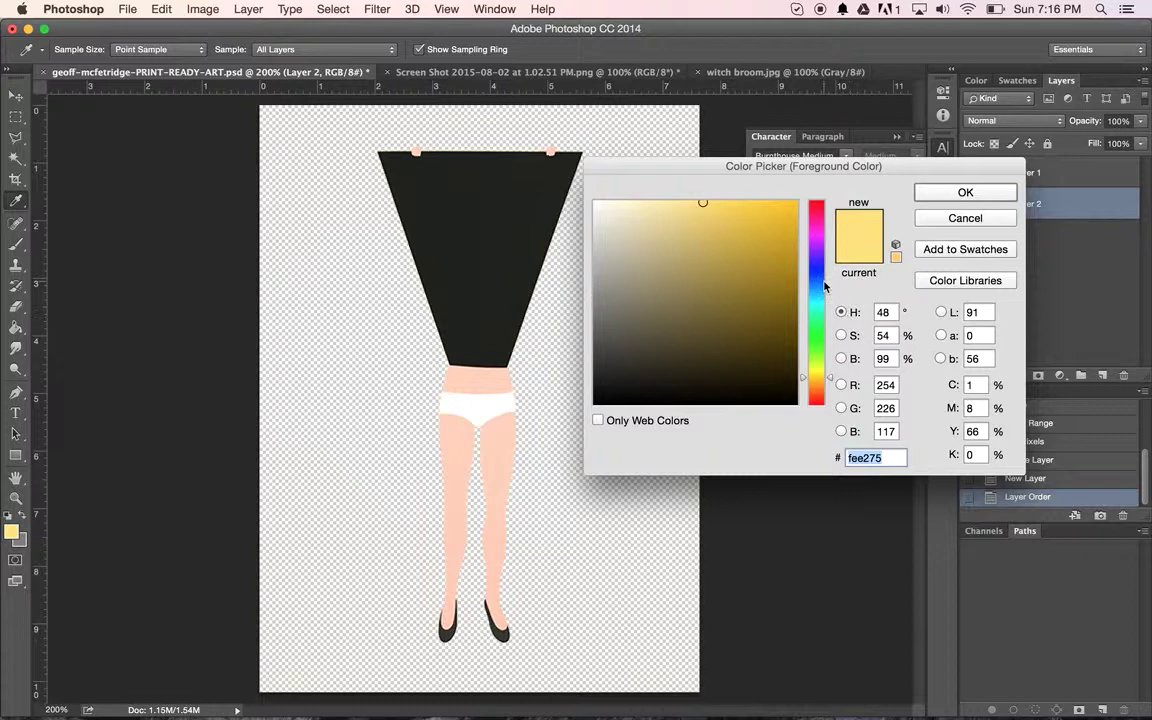
left_click(818, 311)
left_click_drag(818, 311, 818, 306)
left_click_drag(749, 210, 714, 201)
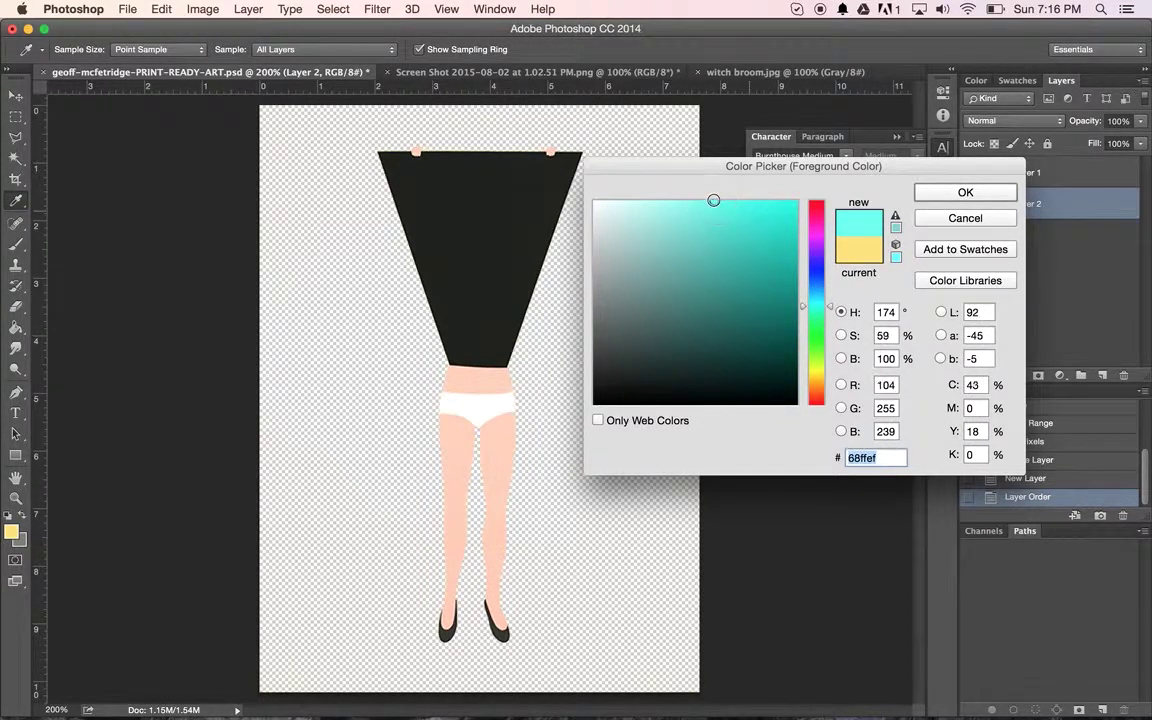
left_click(972, 198)
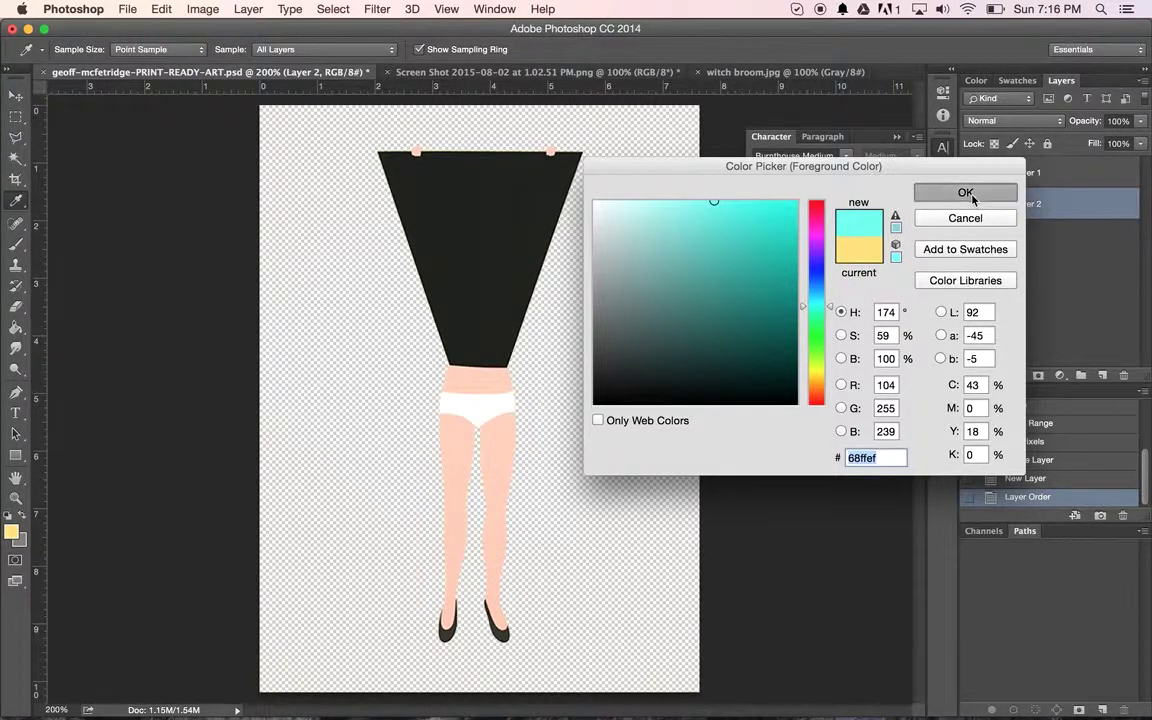
key("g")
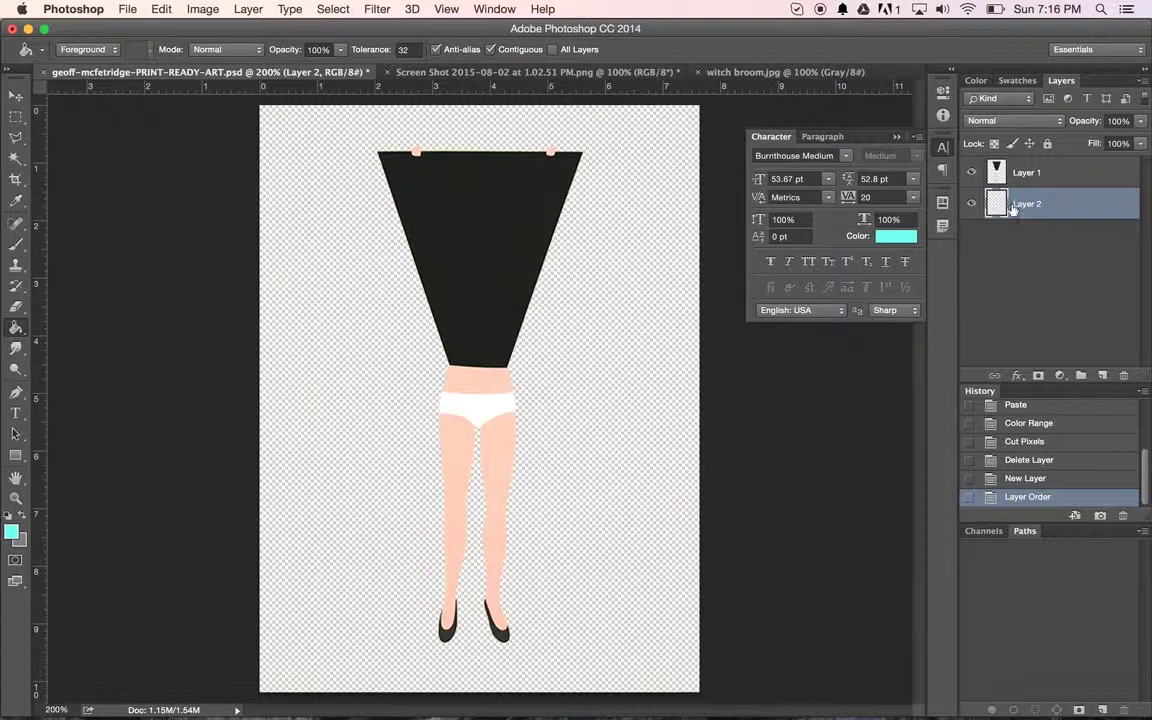
With the figure hidden, fill Layer 2 with cyan 68ffef, then make Layer 1 active
left_click(971, 173)
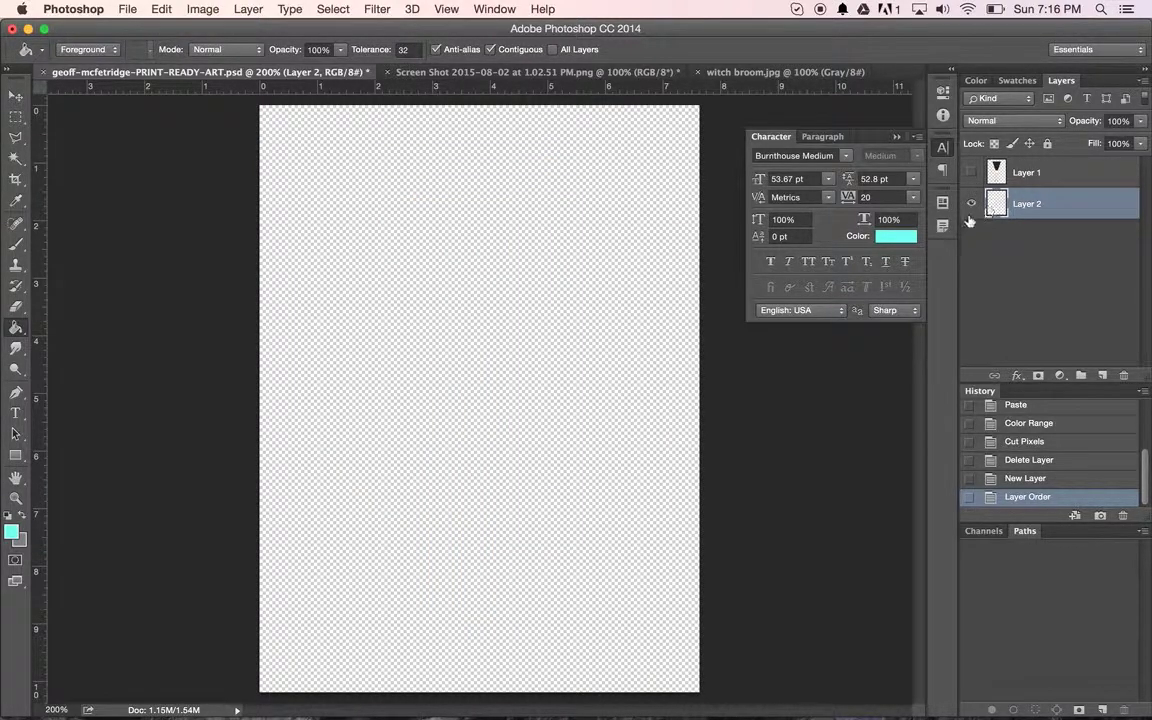
left_click(524, 242)
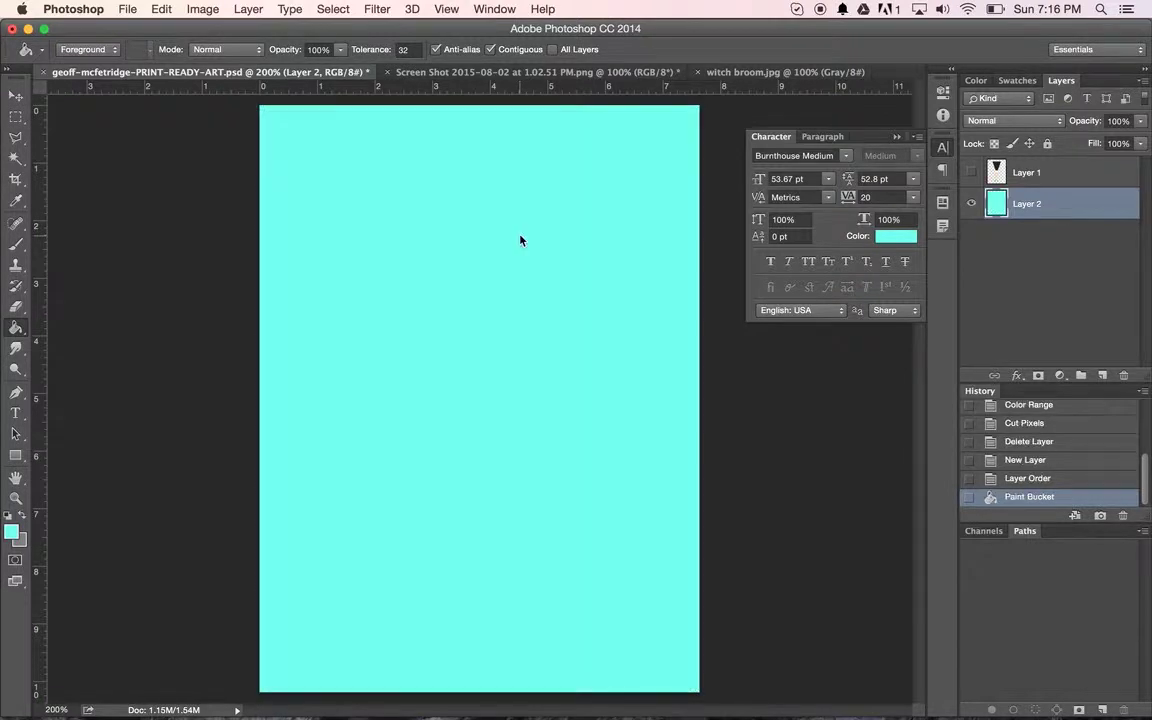
left_click(971, 173)
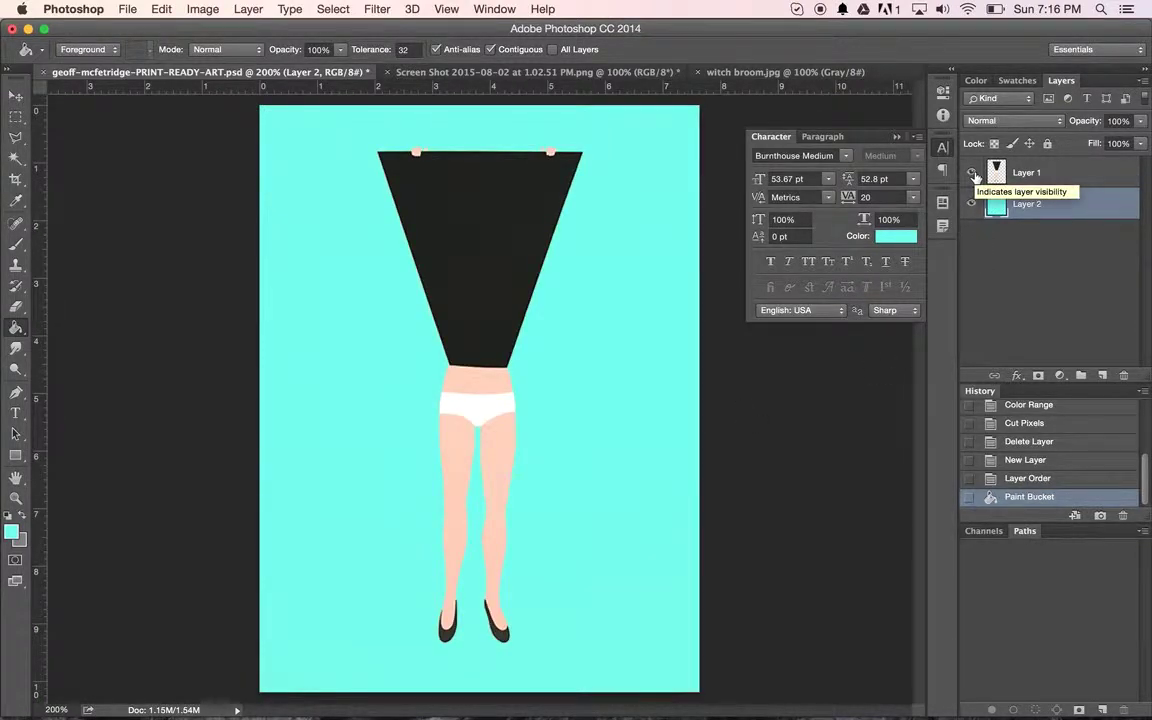
left_click(1056, 177)
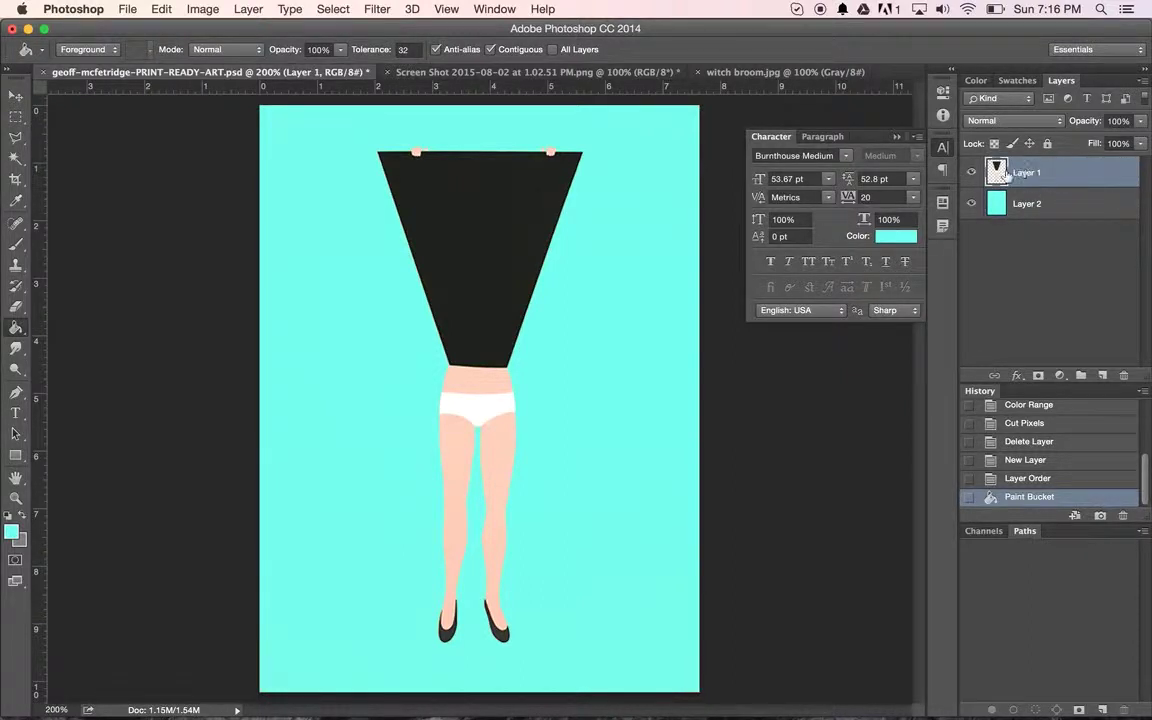
left_click(974, 175)
Scale the figure on Layer 1 down to about 80% with Edit > Transform > Scale
left_click(974, 175)
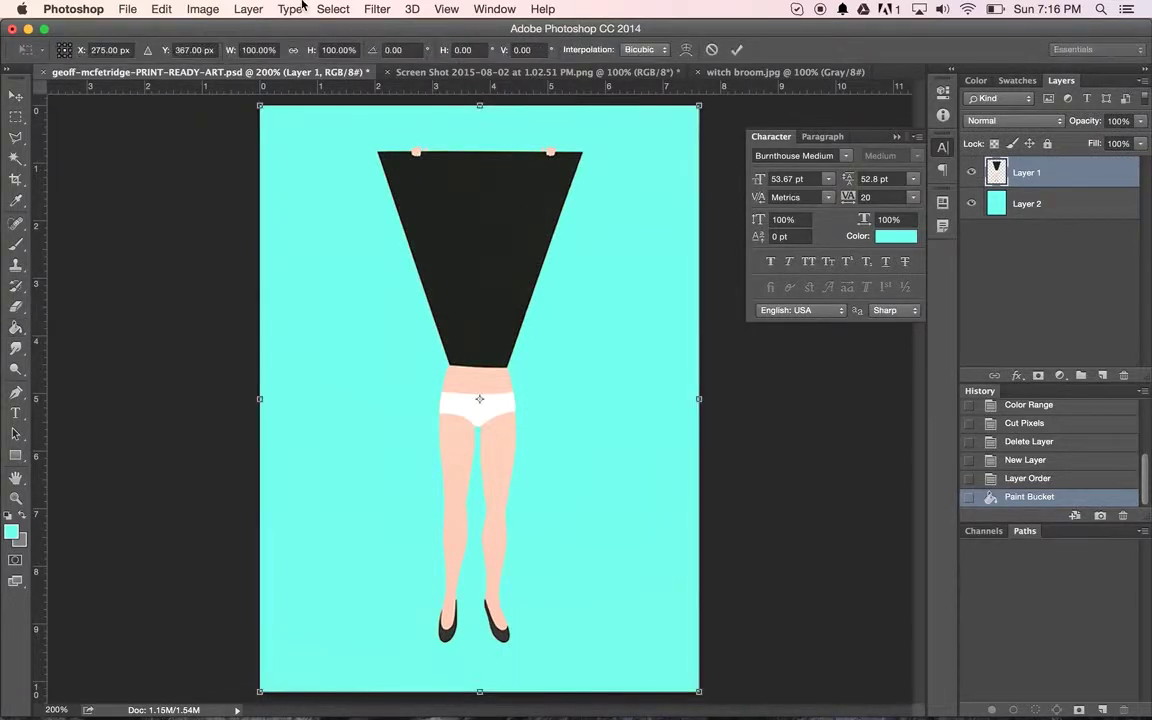
key("Return")
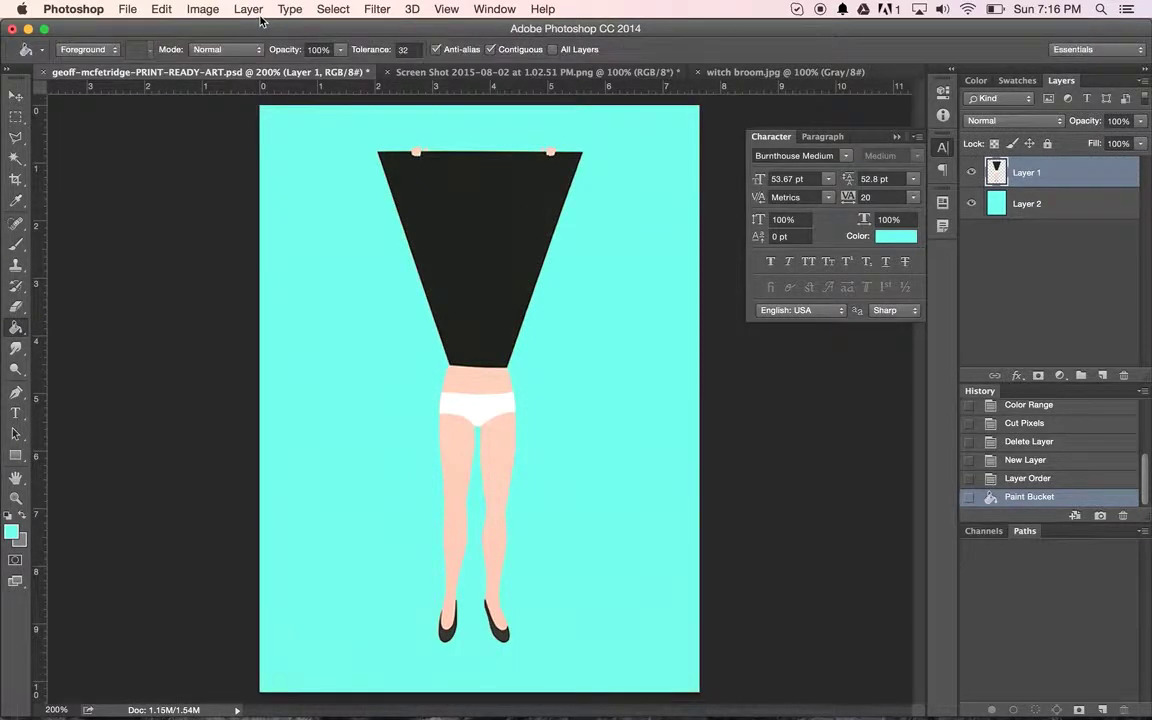
left_click(202, 9)
mouse_move(212, 35)
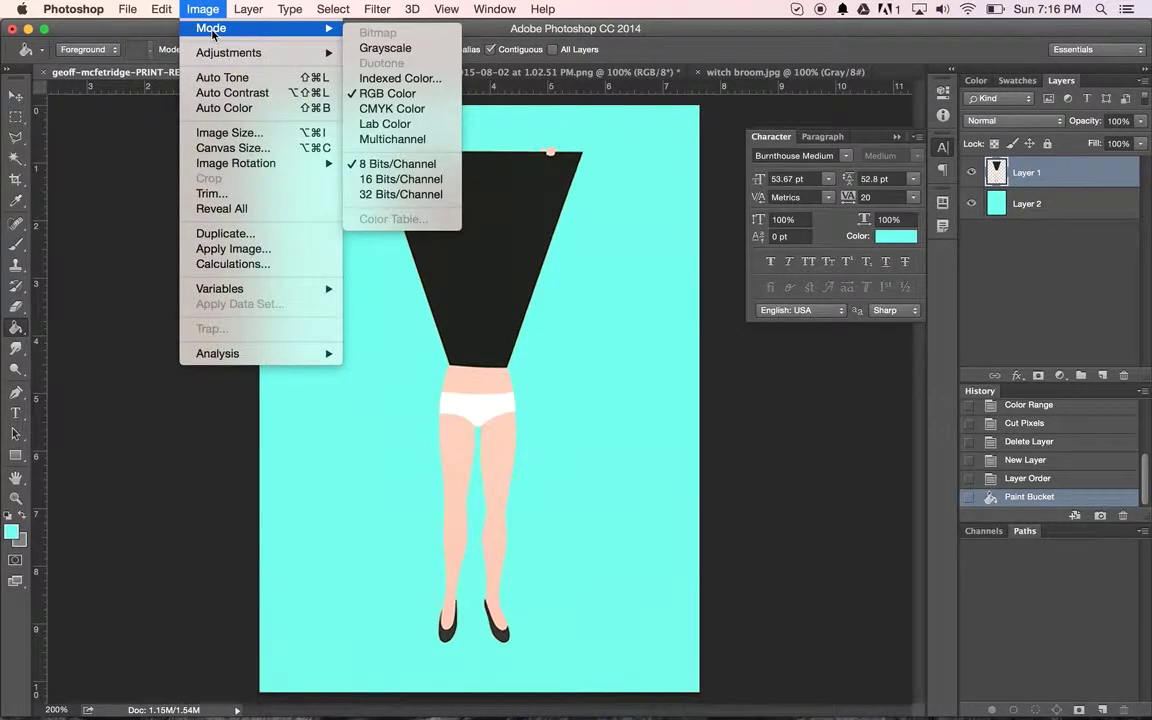
mouse_move(161, 8)
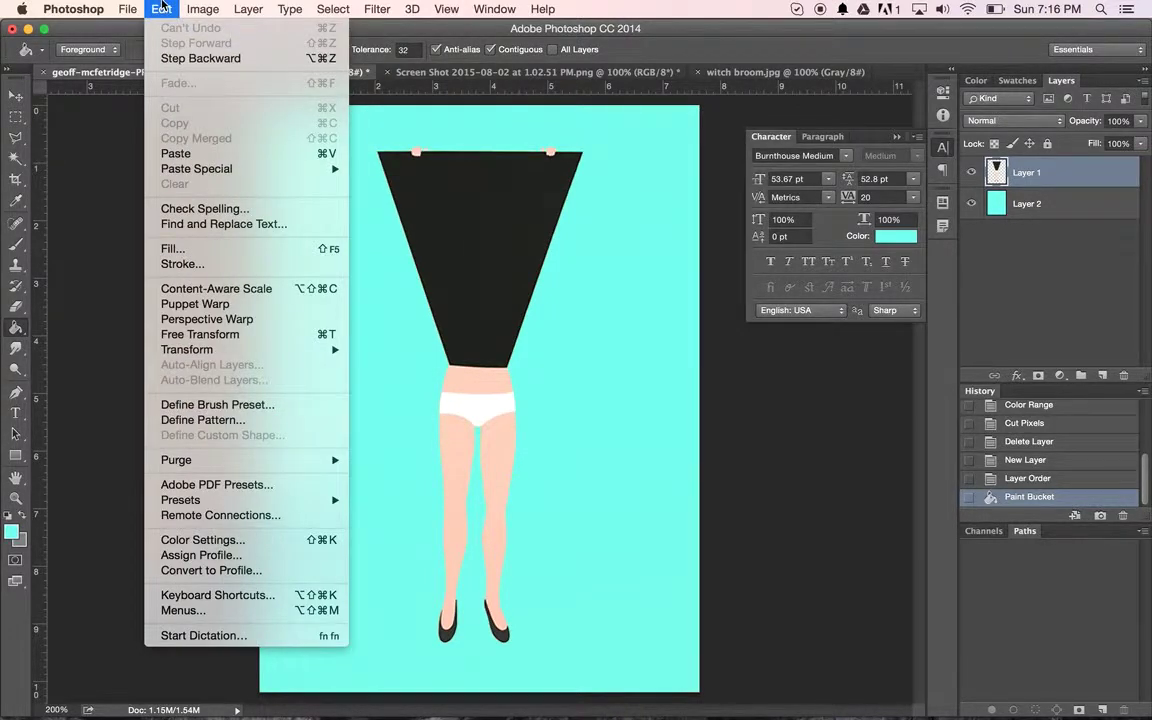
mouse_move(200, 349)
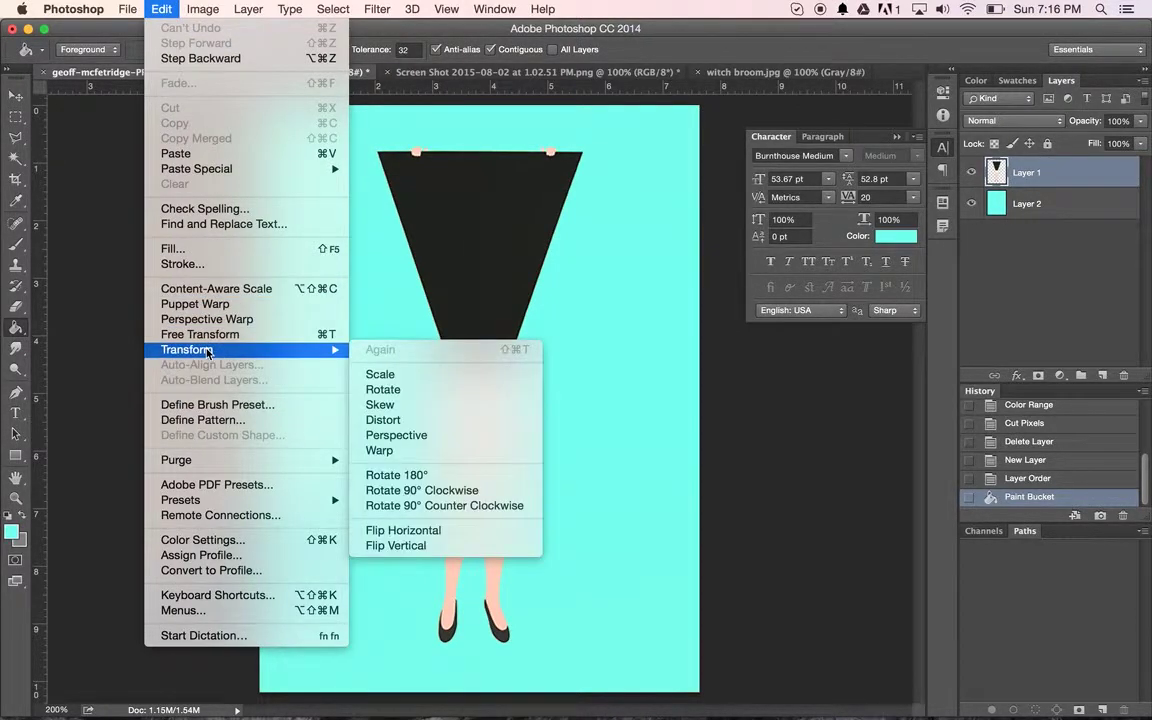
left_click(400, 380)
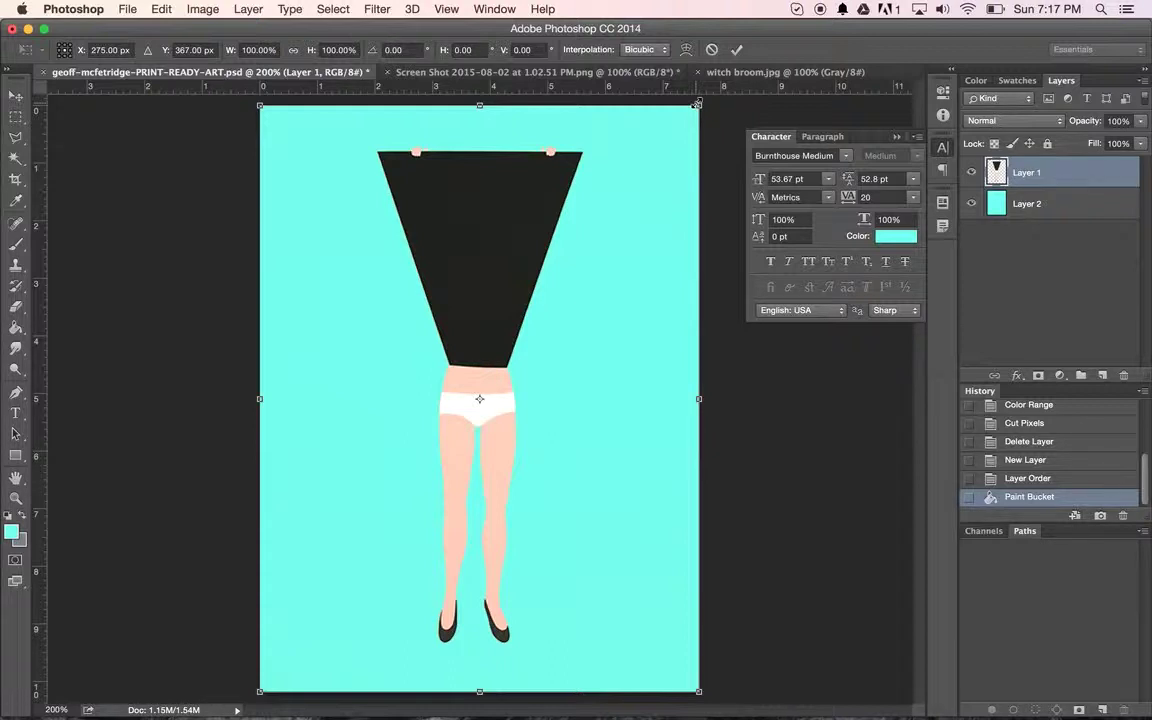
left_click_drag(698, 103, 609, 224)
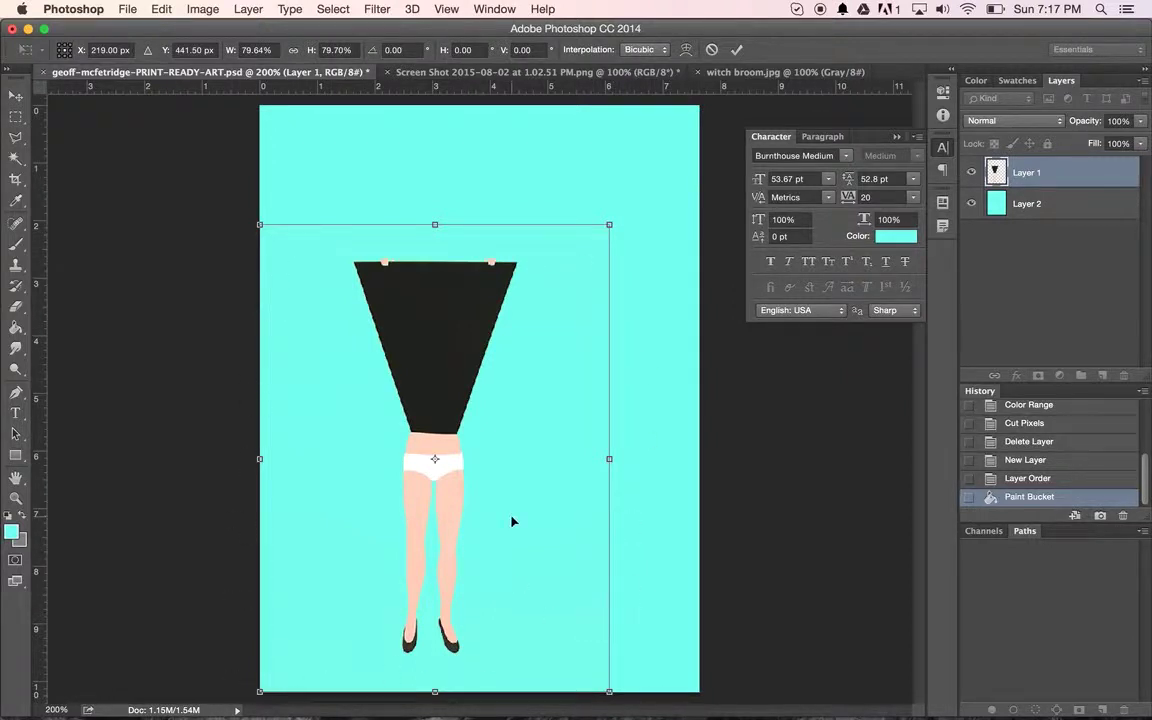
key("Return")
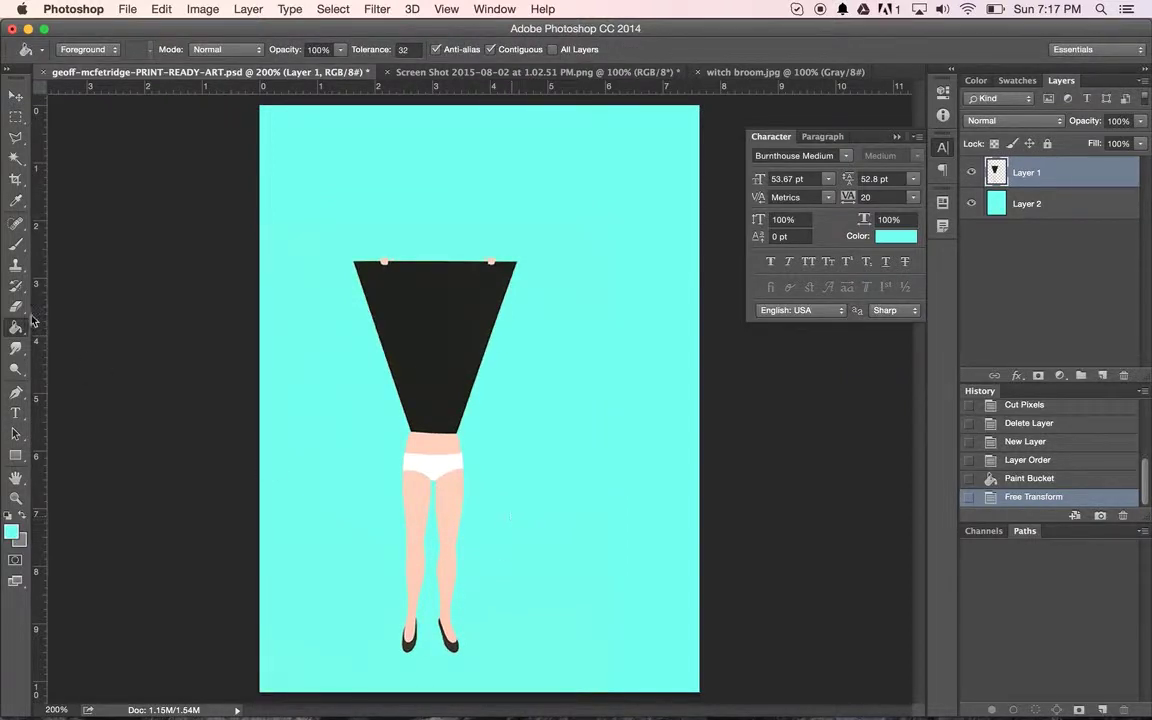
With Layer 2 hidden, Magic Wand the grey speckles around the figure and delete them
left_click(15, 160)
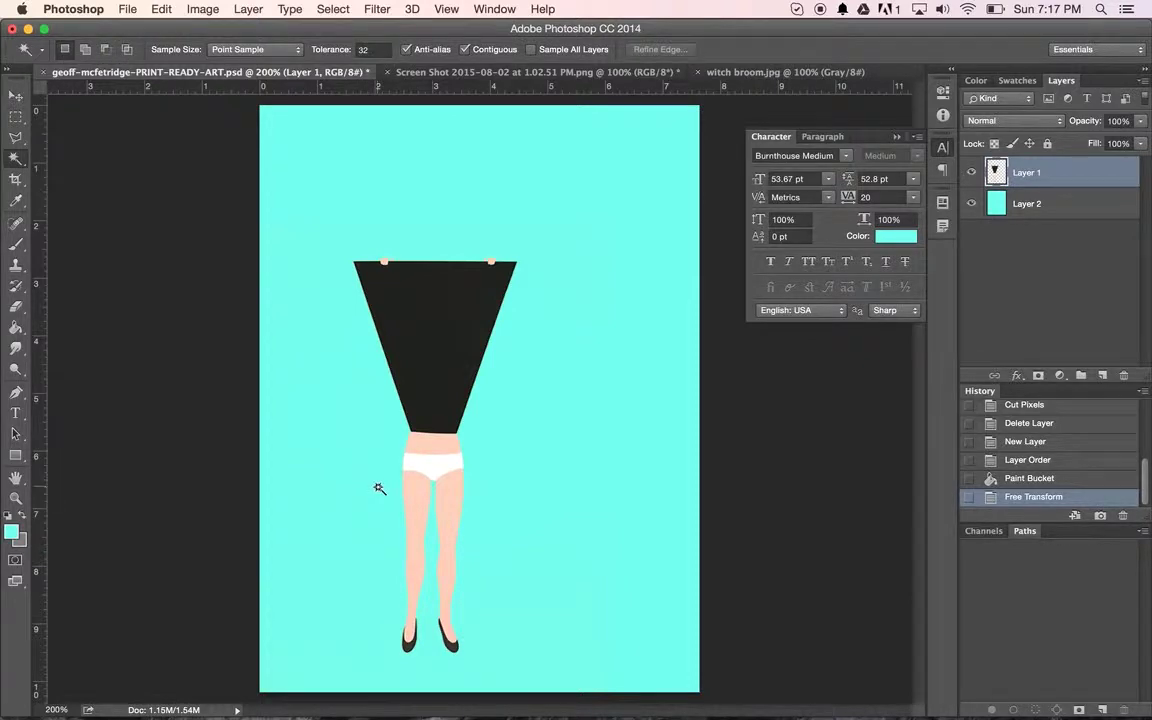
left_click(971, 203)
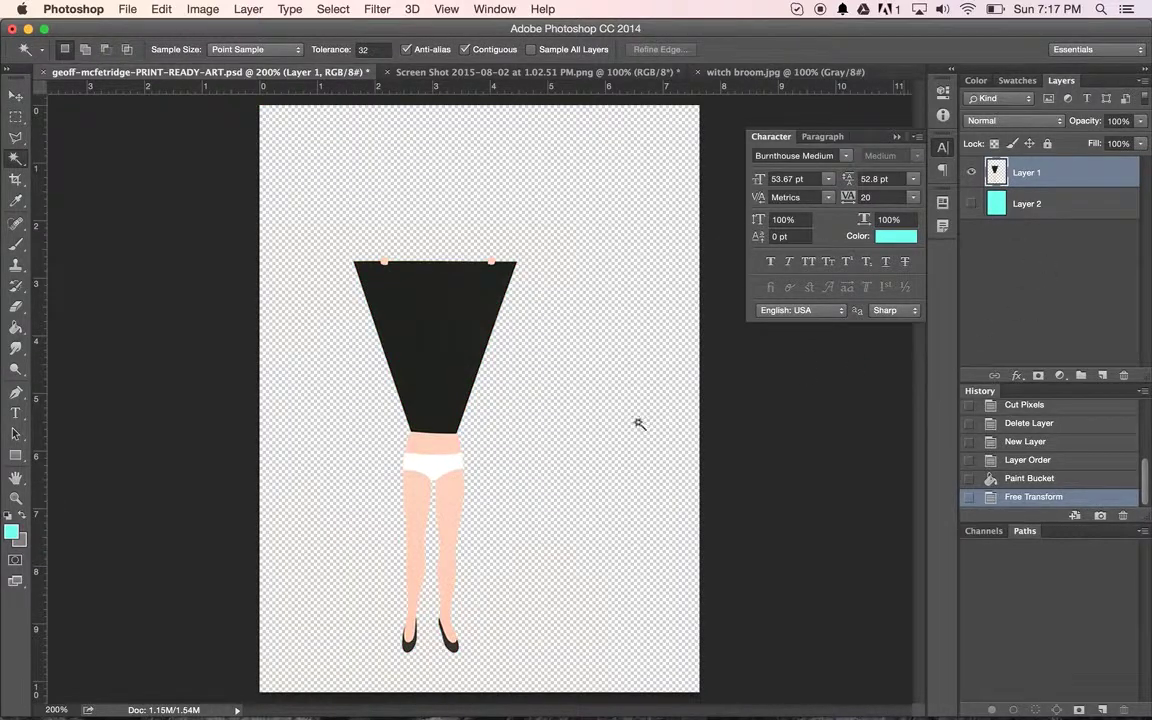
left_click(474, 415)
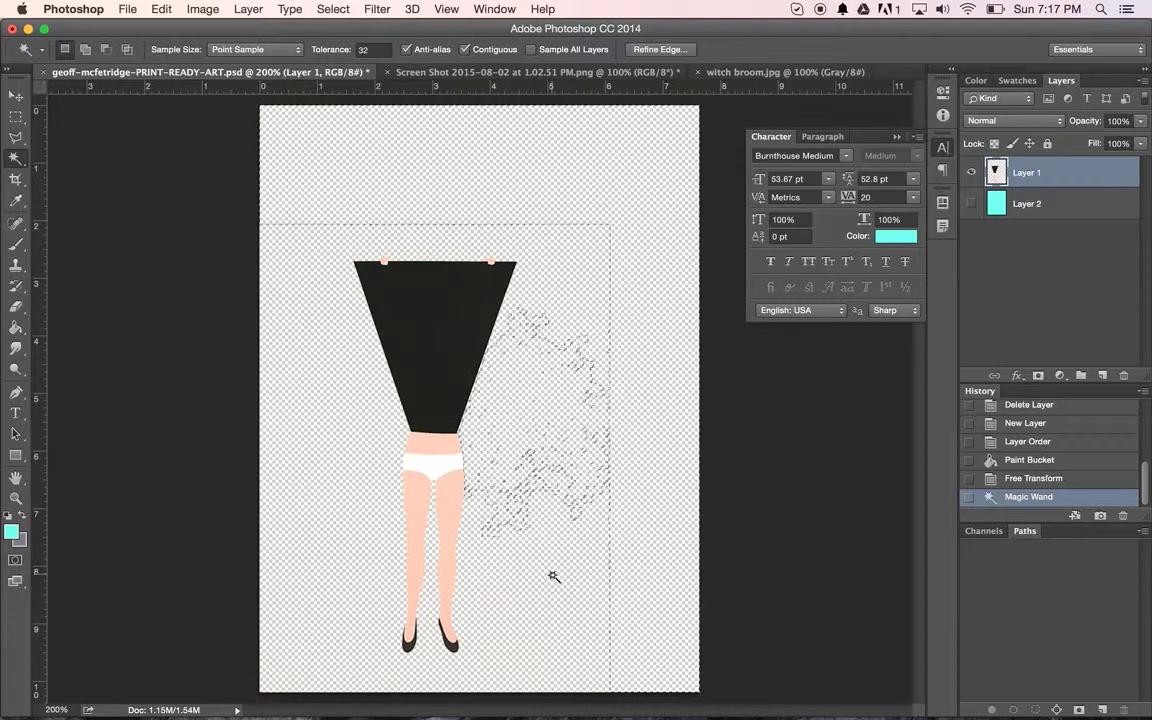
left_click(368, 501)
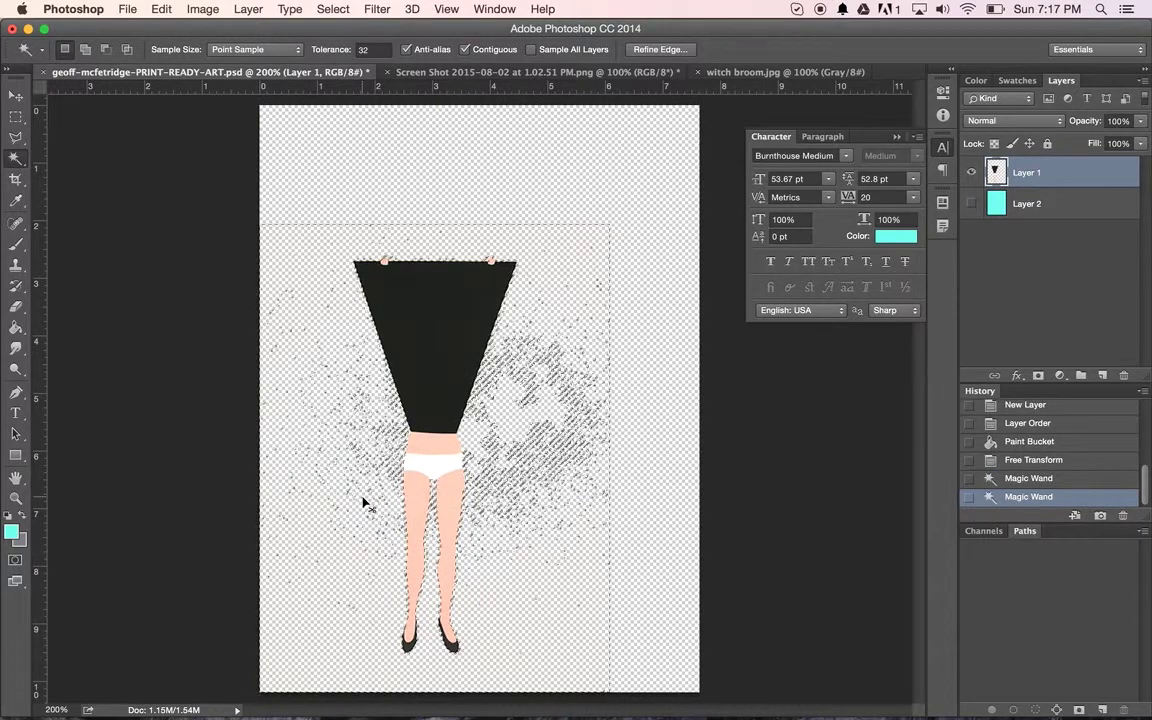
key("super+x")
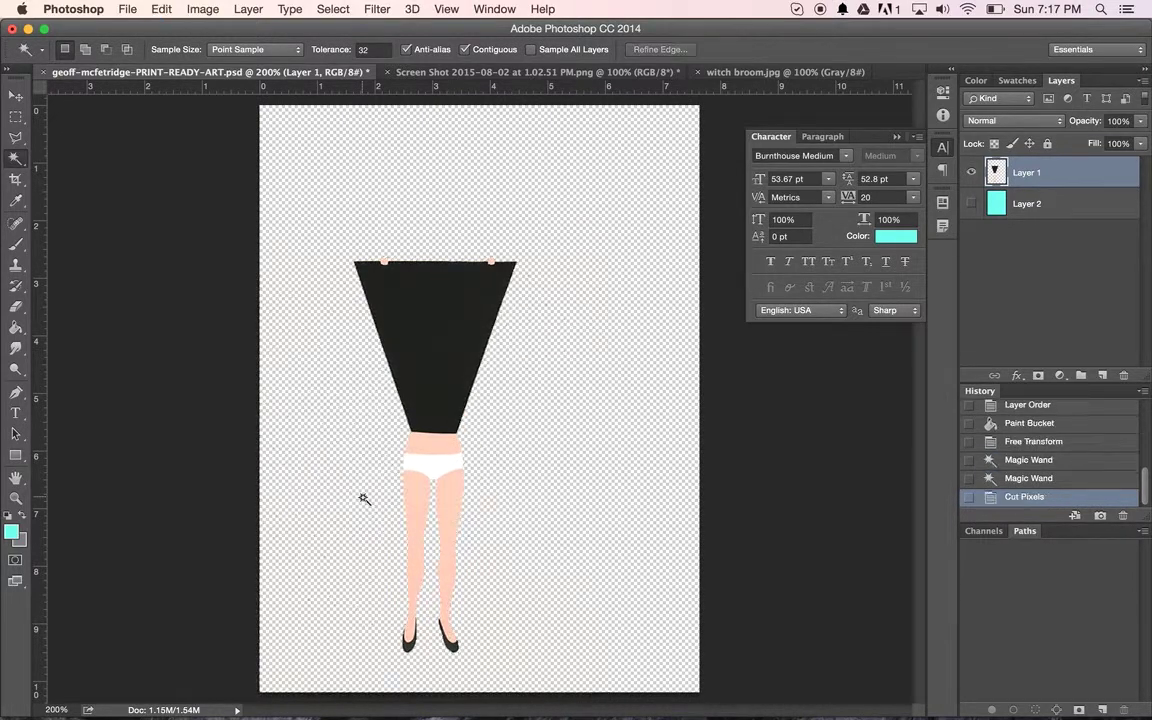
left_click(363, 499)
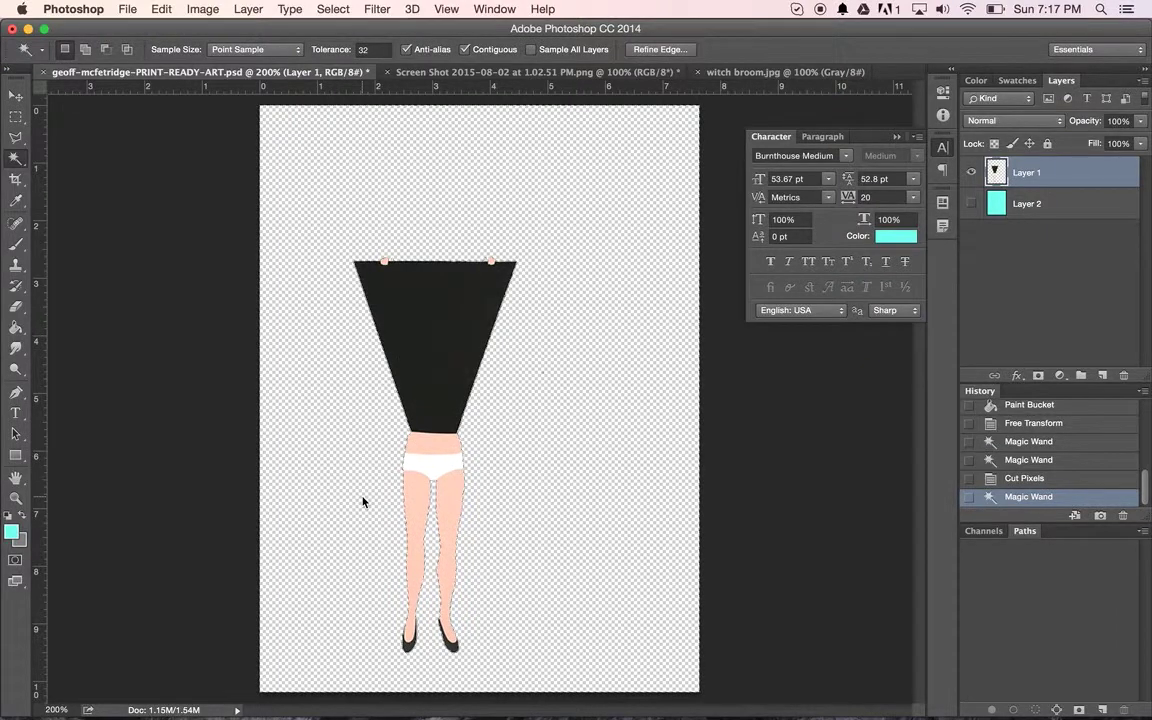
left_click(971, 205)
key("super+d")
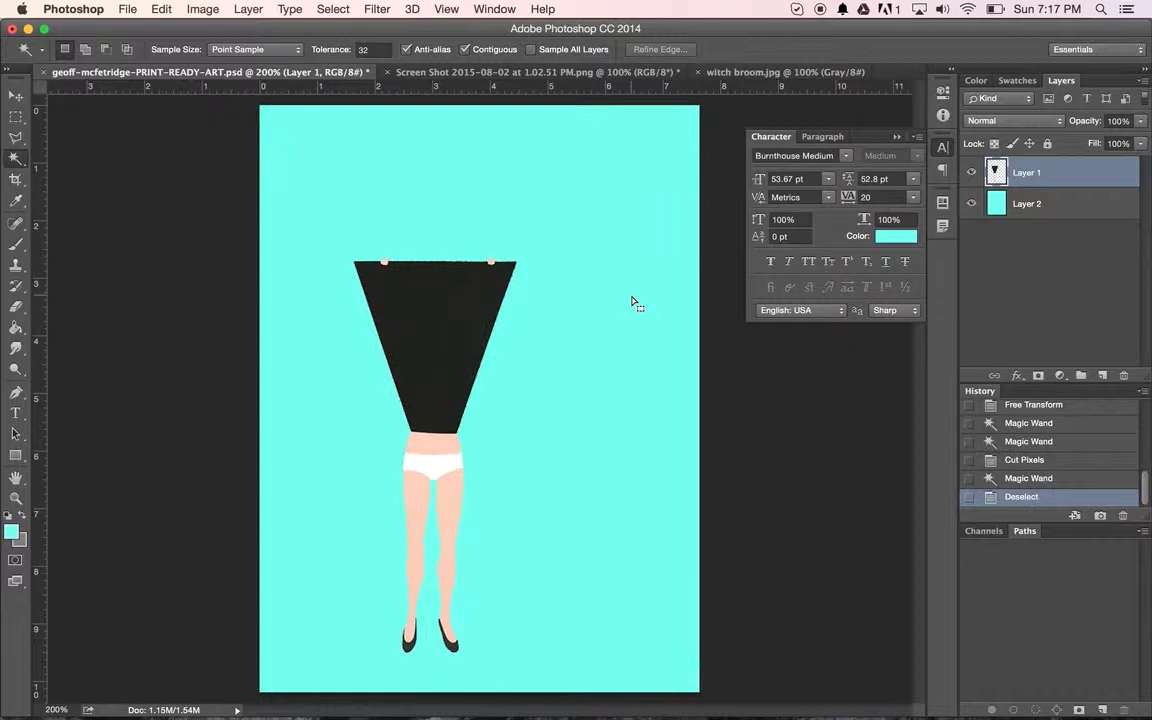
Scale the figure to about 75% and move it up and right toward the poster's centre
left_click(128, 9)
mouse_move(200, 9)
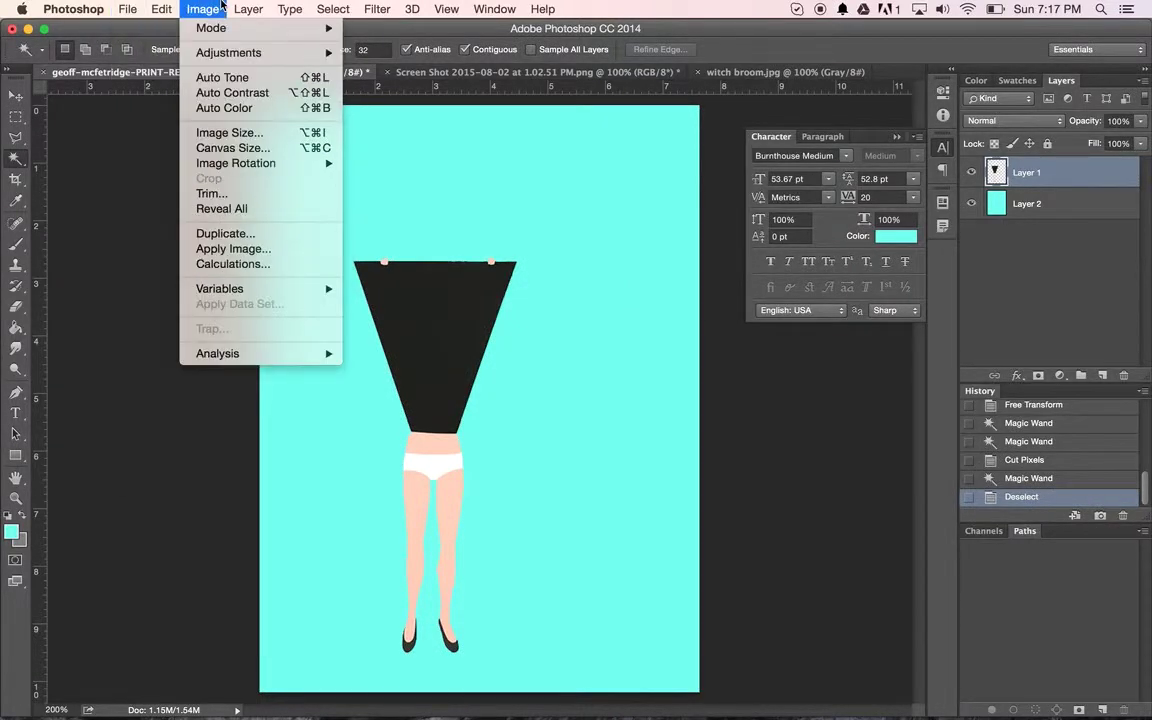
mouse_move(160, 6)
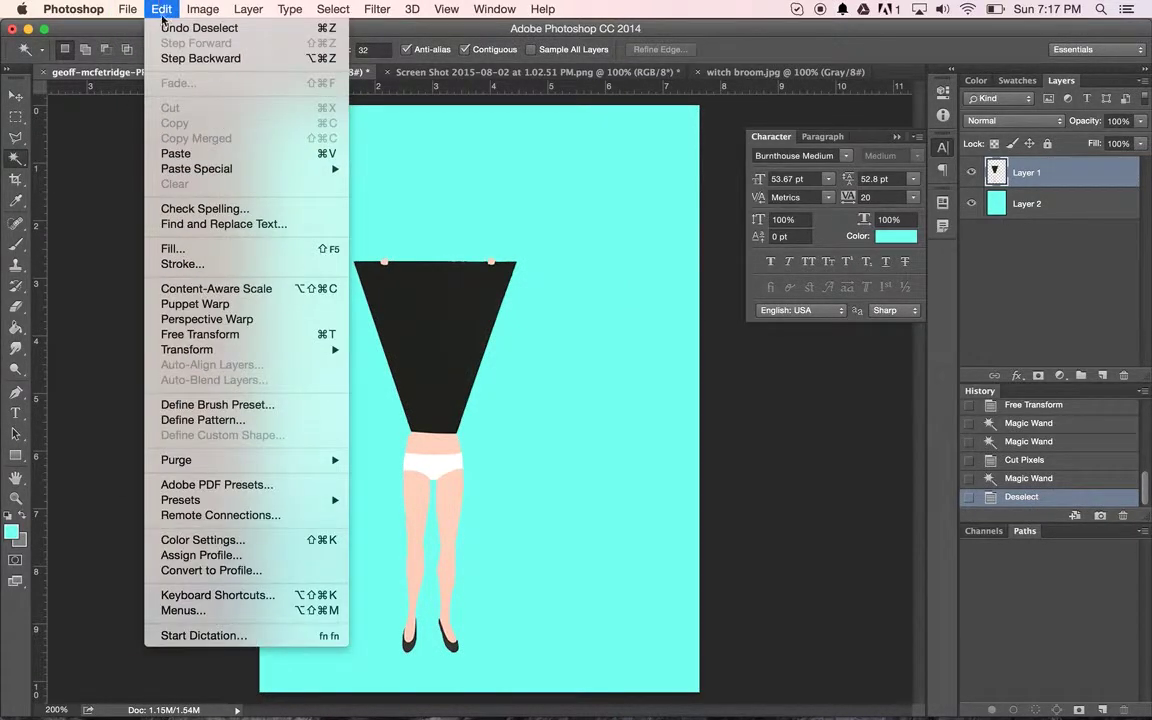
mouse_move(240, 352)
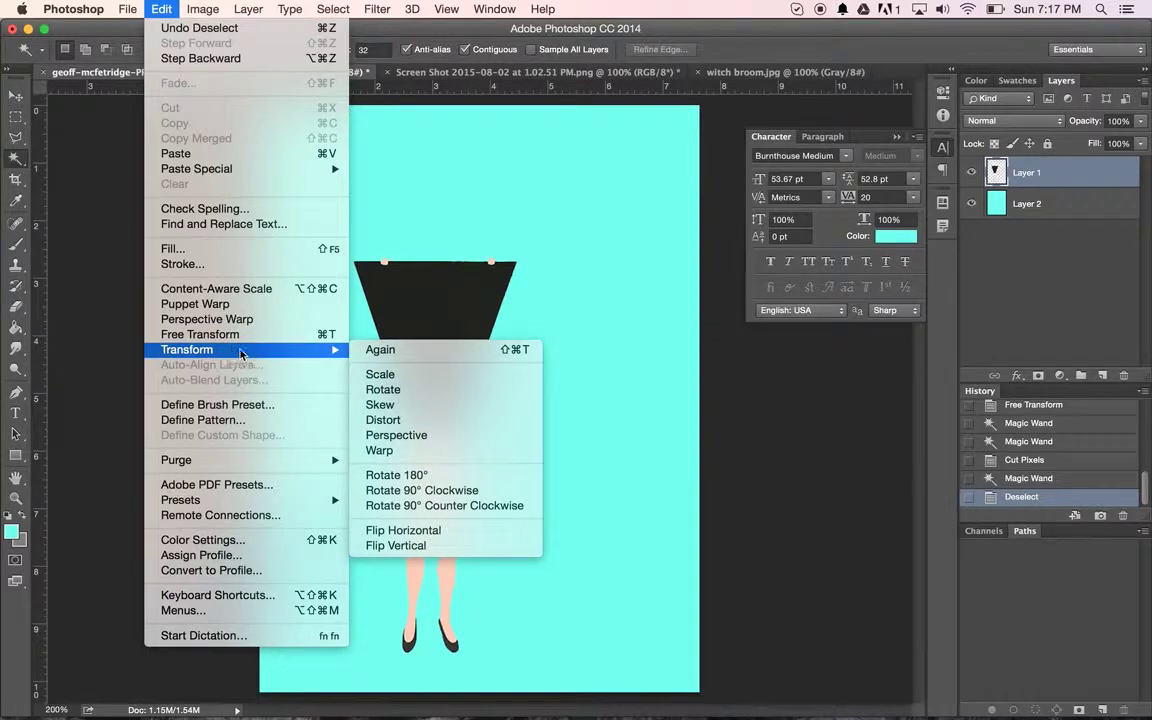
left_click(404, 376)
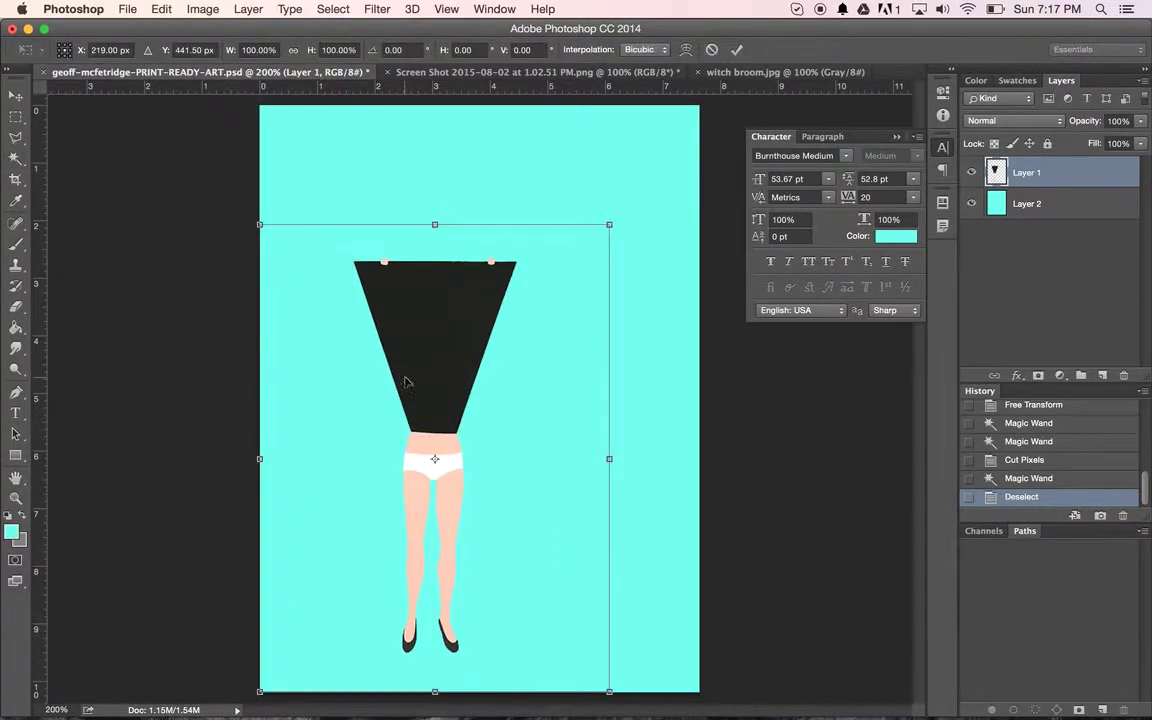
left_click_drag(608, 226, 511, 327)
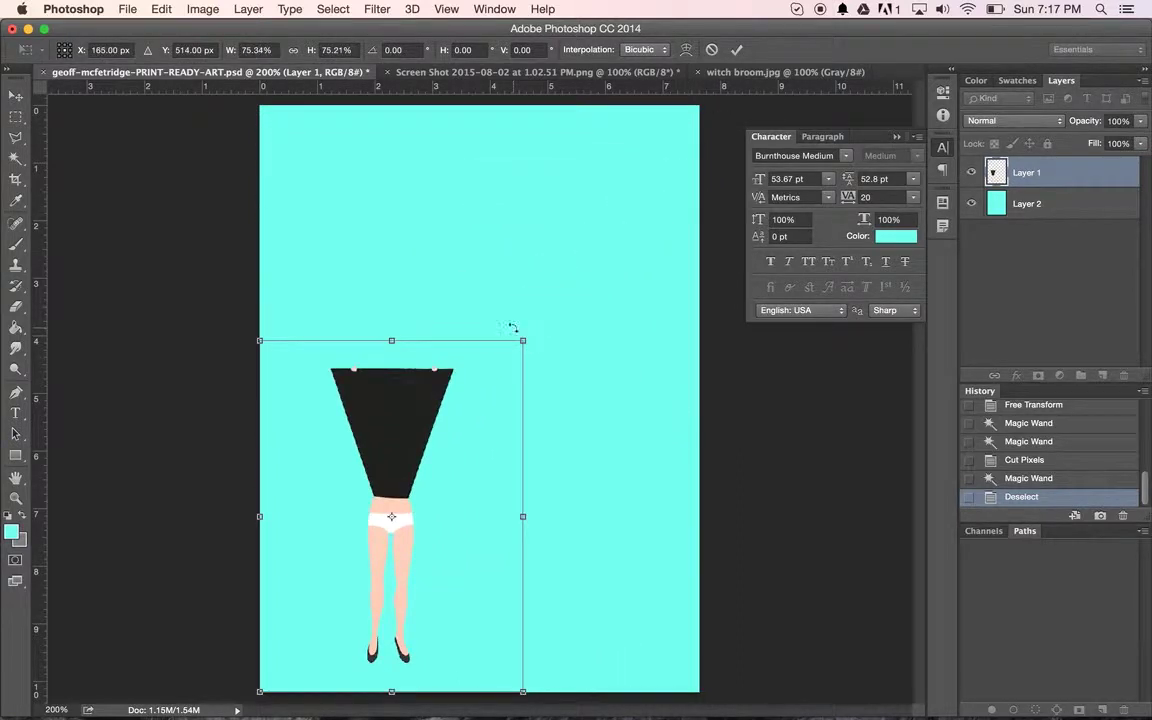
left_click_drag(424, 457, 514, 343)
key("Return")
key("w")
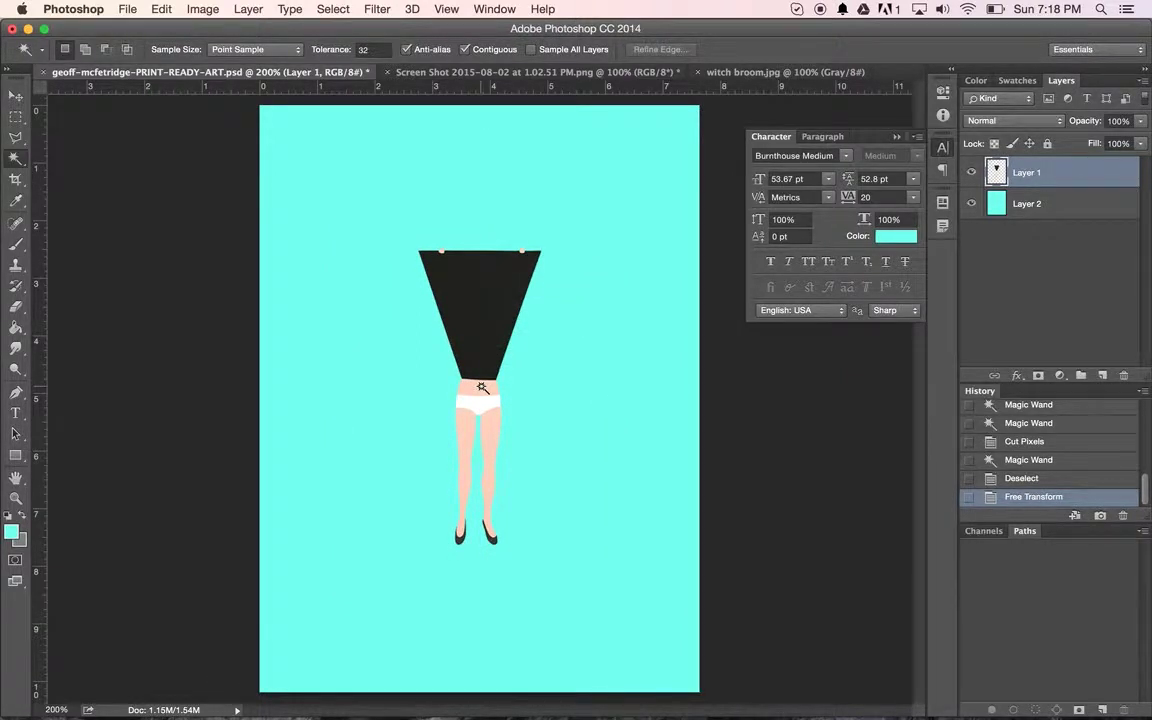
Select the figure by inverting a Magic Wand pick of the cyan, then cut it to Layer 3
left_click(470, 244)
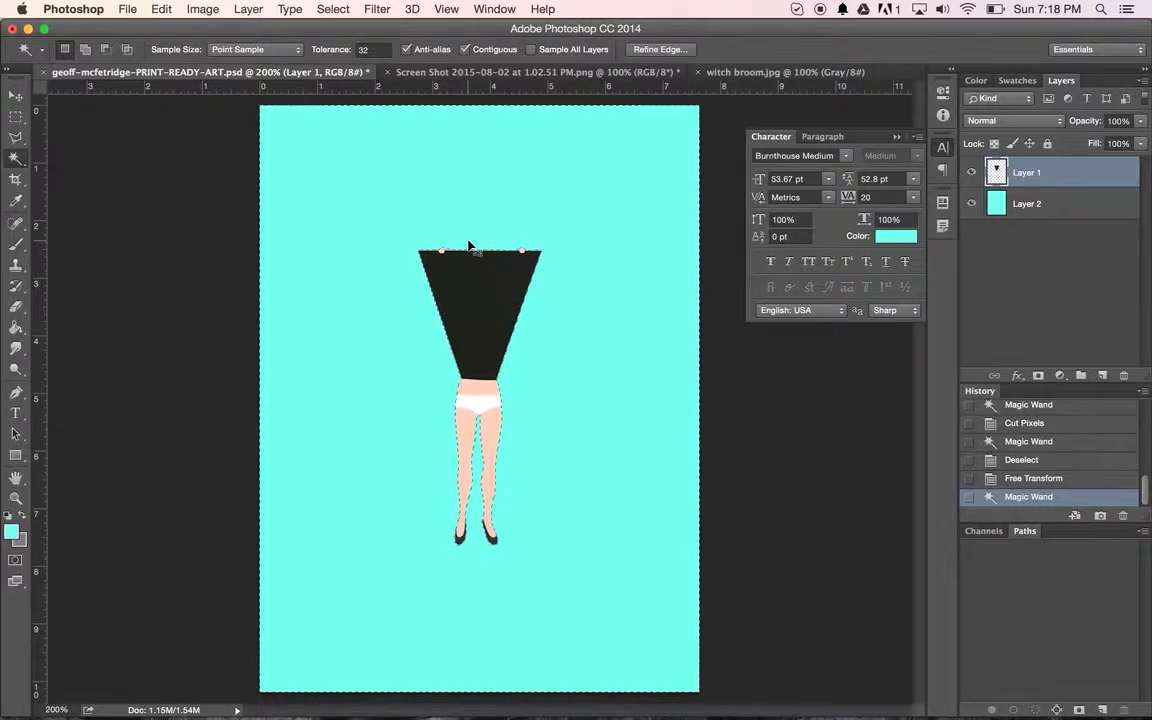
key("super+shift+i")
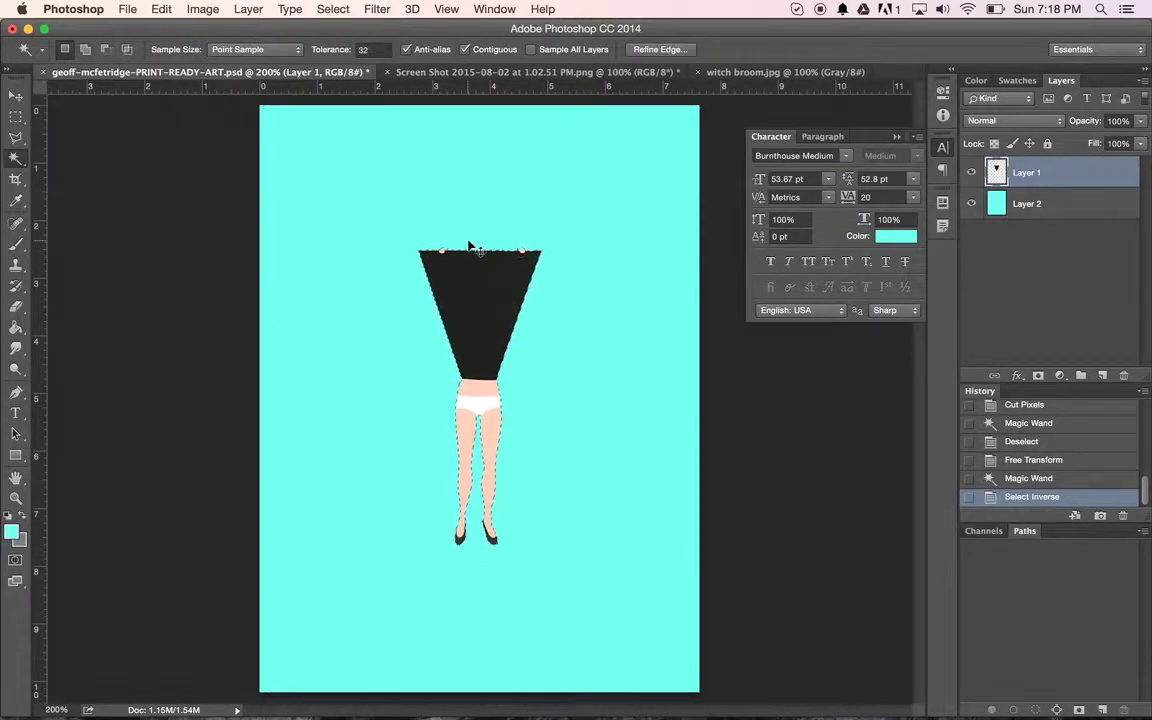
key("m")
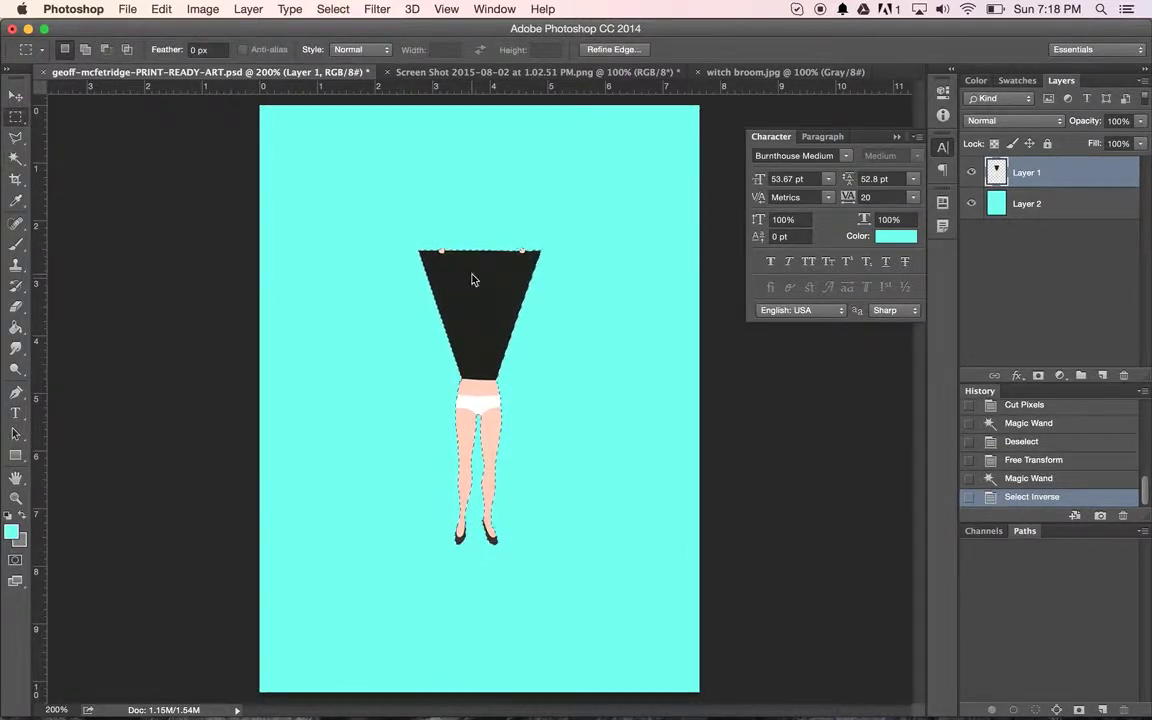
right_click(474, 276)
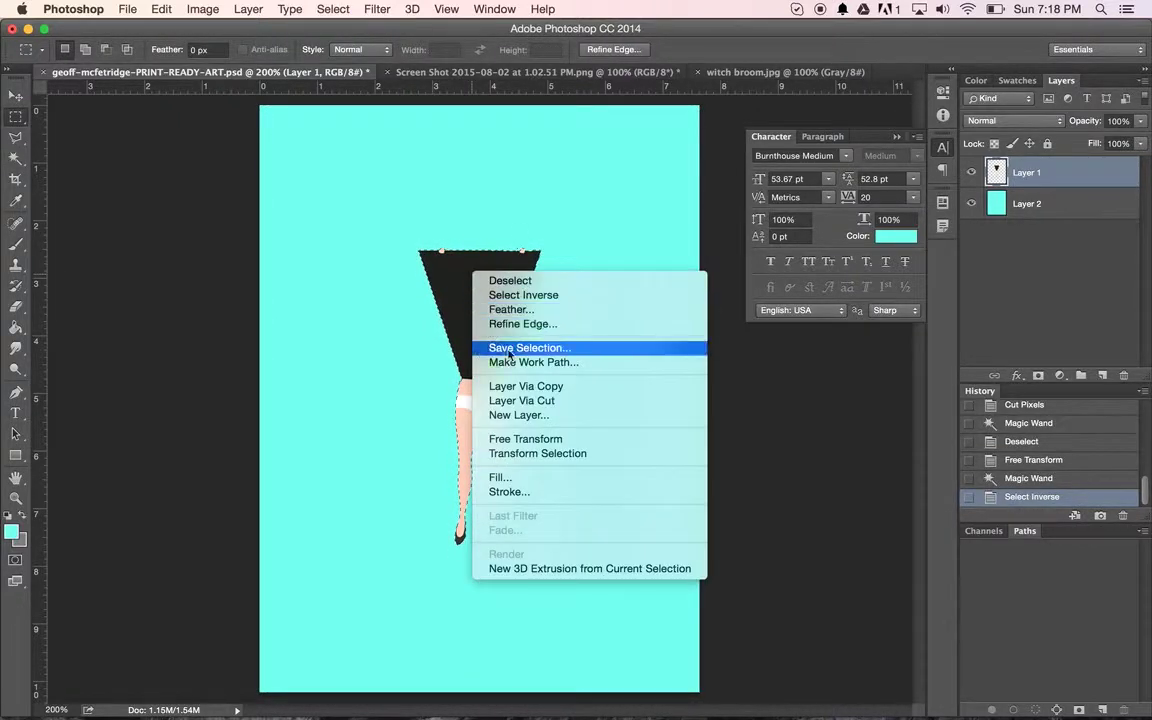
left_click(541, 400)
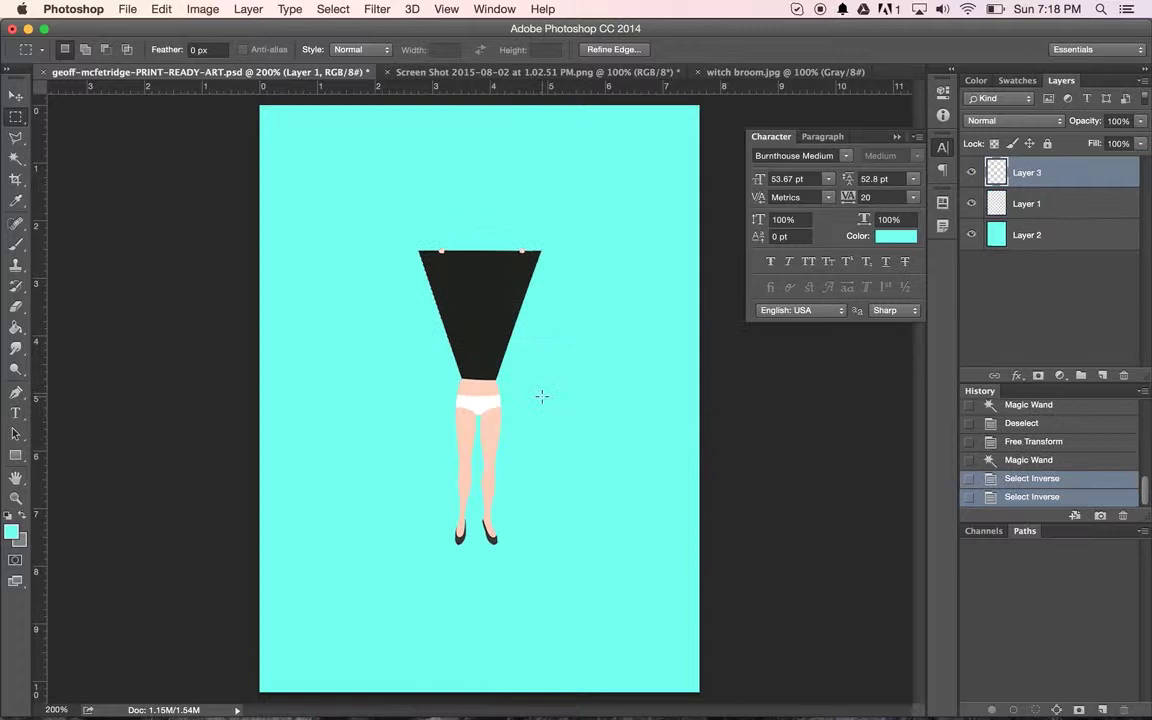
Delete the old Layer 1 while keeping Layer 3
left_click_drag(990, 203, 1126, 378)
left_click(1124, 376)
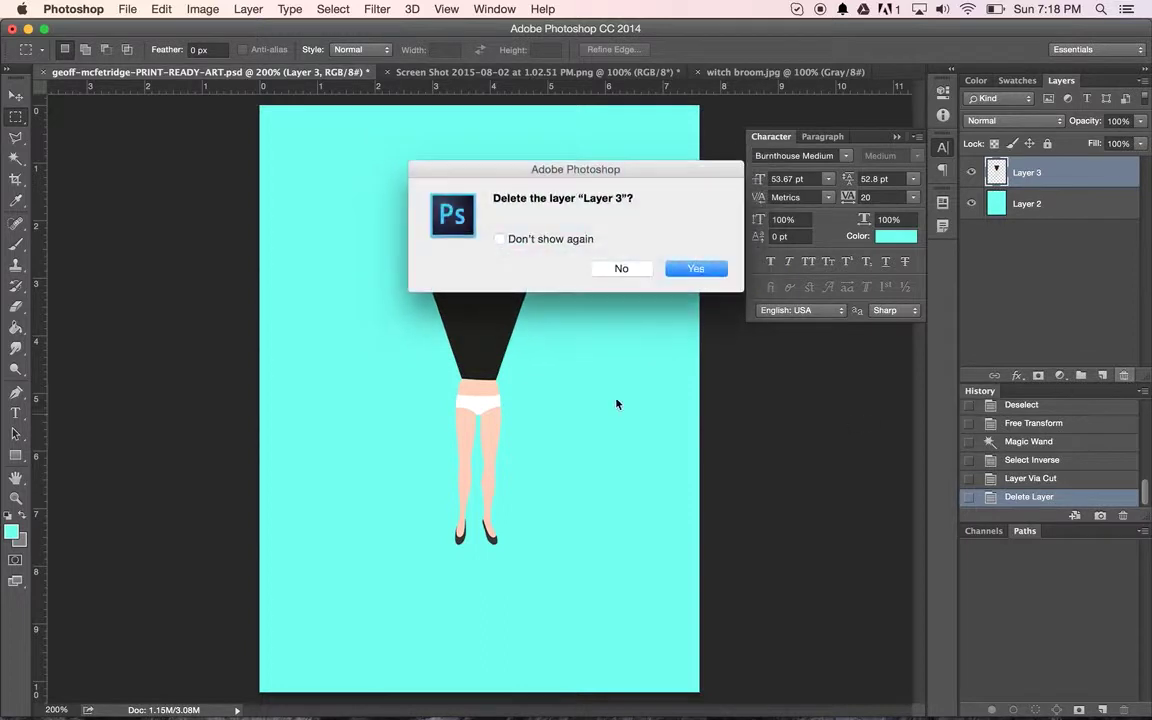
left_click(625, 268)
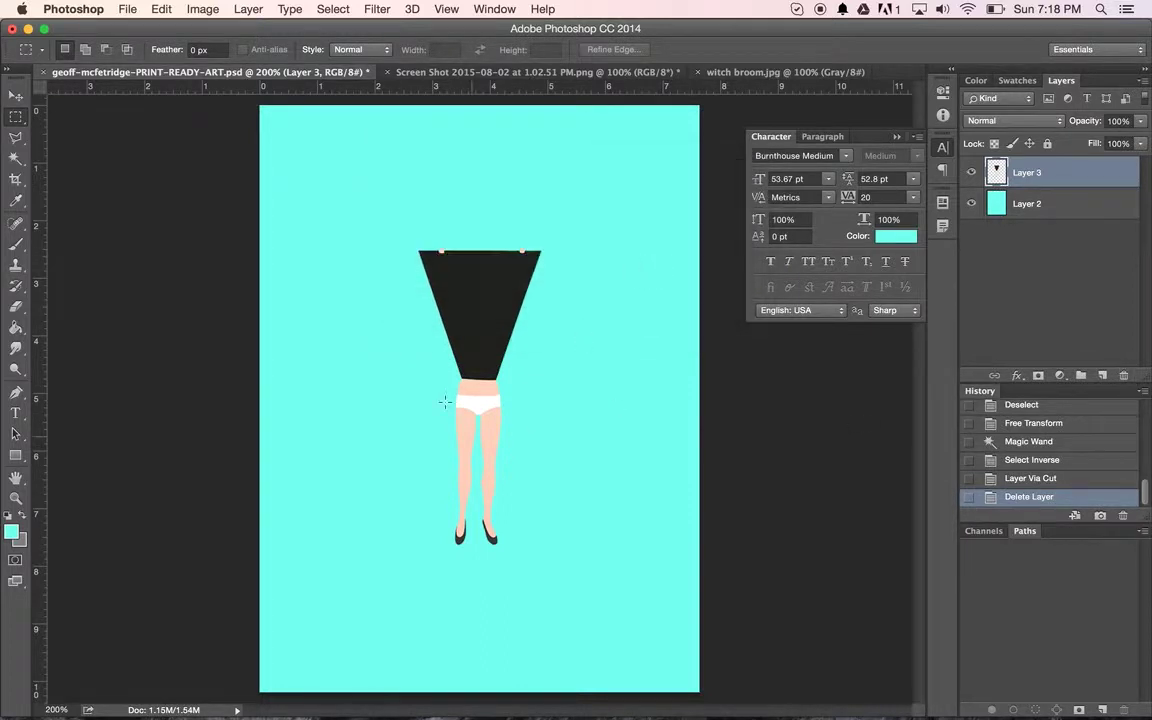
Scale Layer 3's figure to about 149% with Free Transform, then nudge it slightly into position
key("super+t")
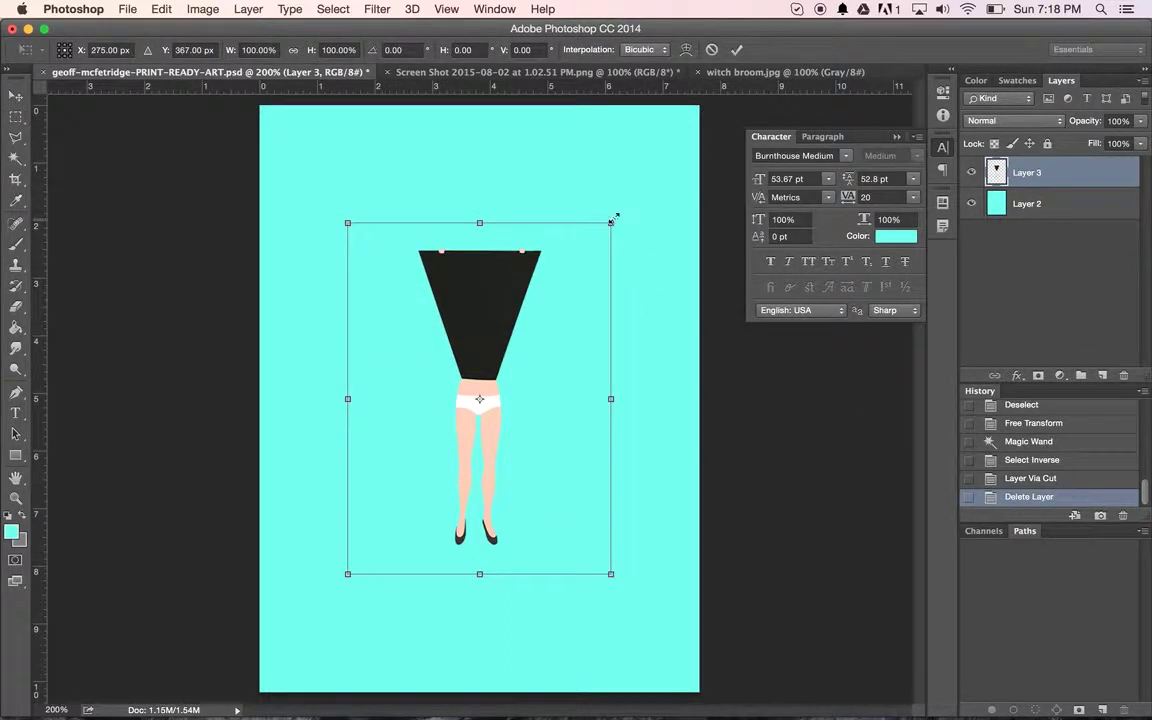
left_click_drag(615, 216, 676, 142)
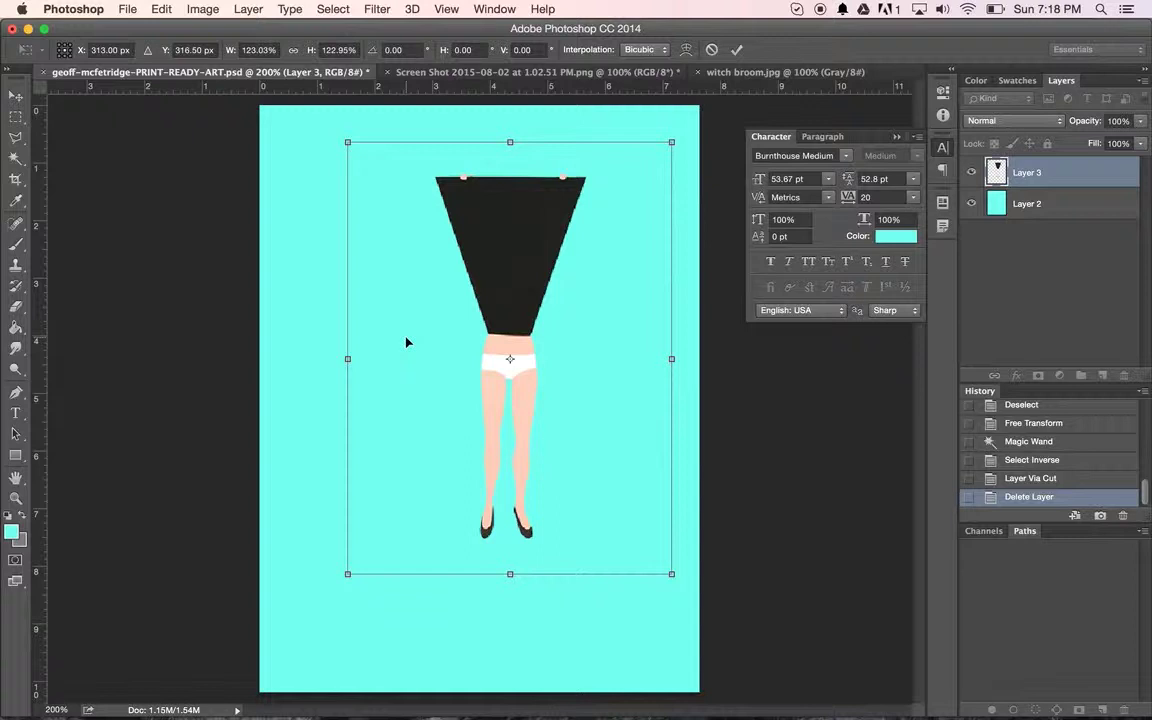
left_click_drag(342, 578, 277, 668)
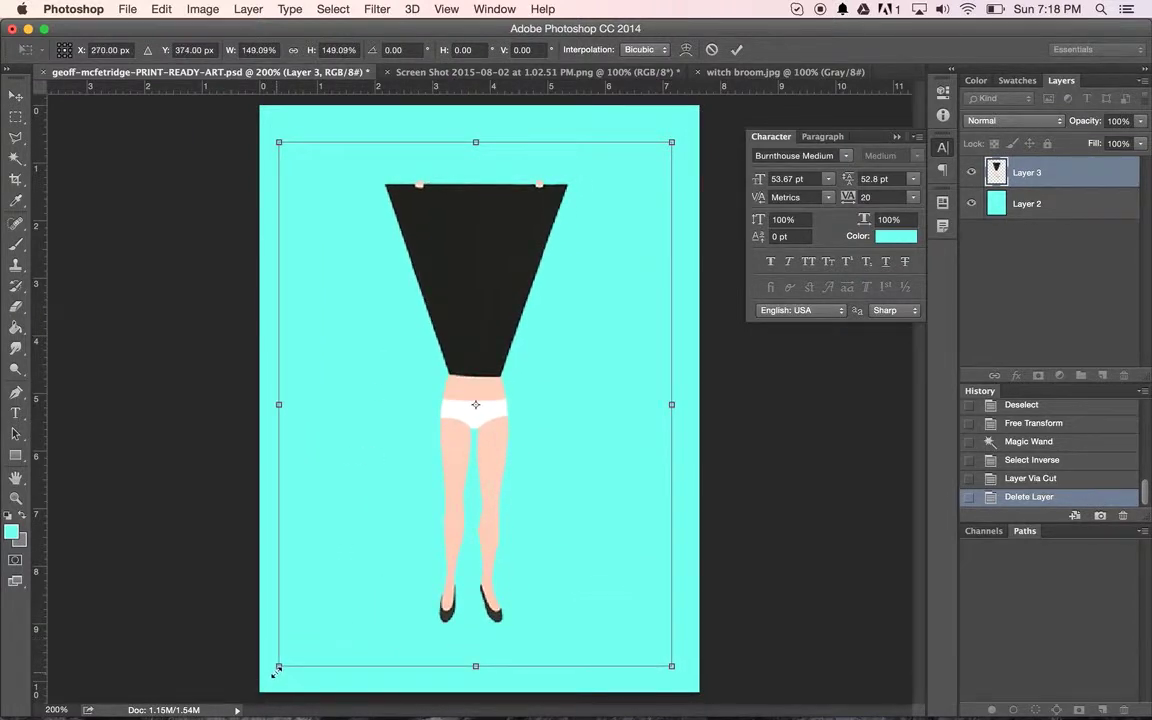
key("Return")
key("v")
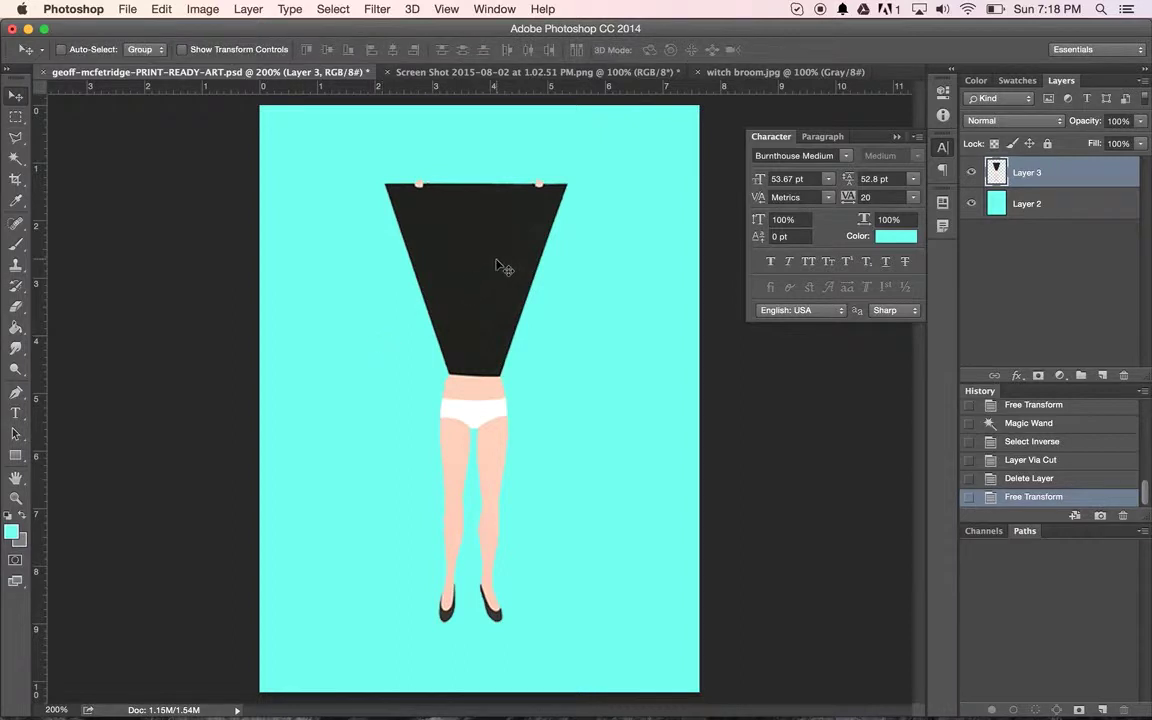
mouse_move(497, 262)
left_mouse_down()
mouse_move(515, 292)
mouse_move(512, 275)
mouse_move(483, 260)
mouse_move(498, 256)
left_mouse_up()
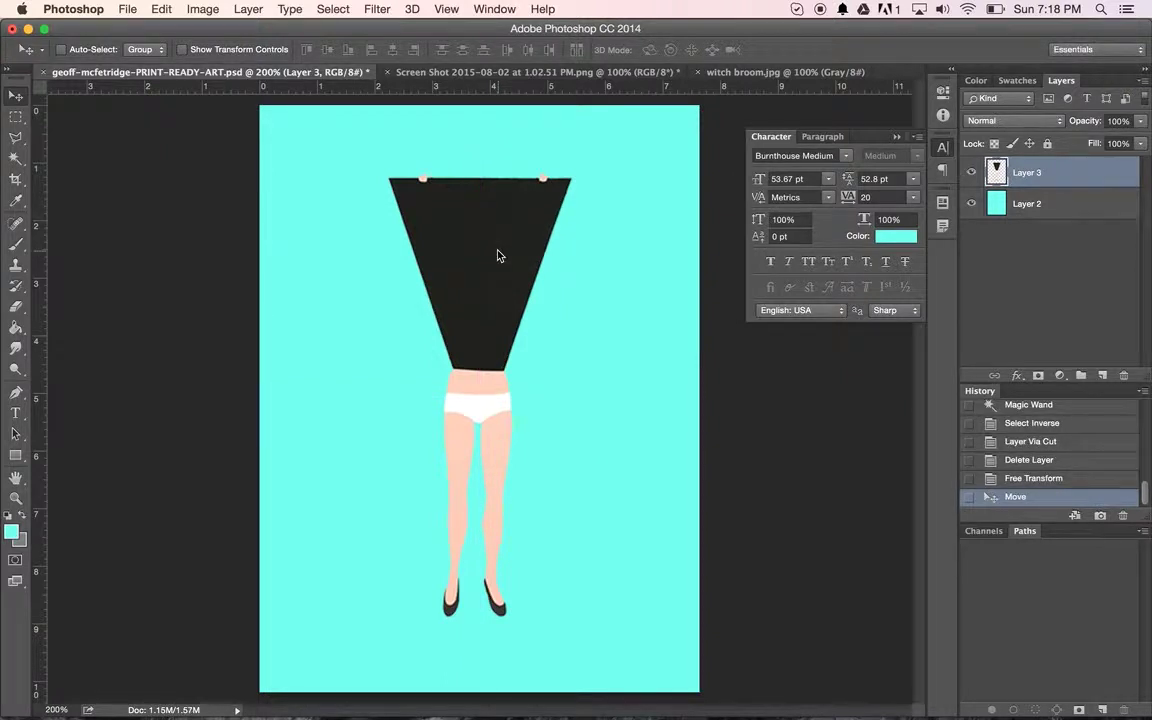
Hide the cyan background layer and choose PNG as the Save As format
left_click(974, 203)
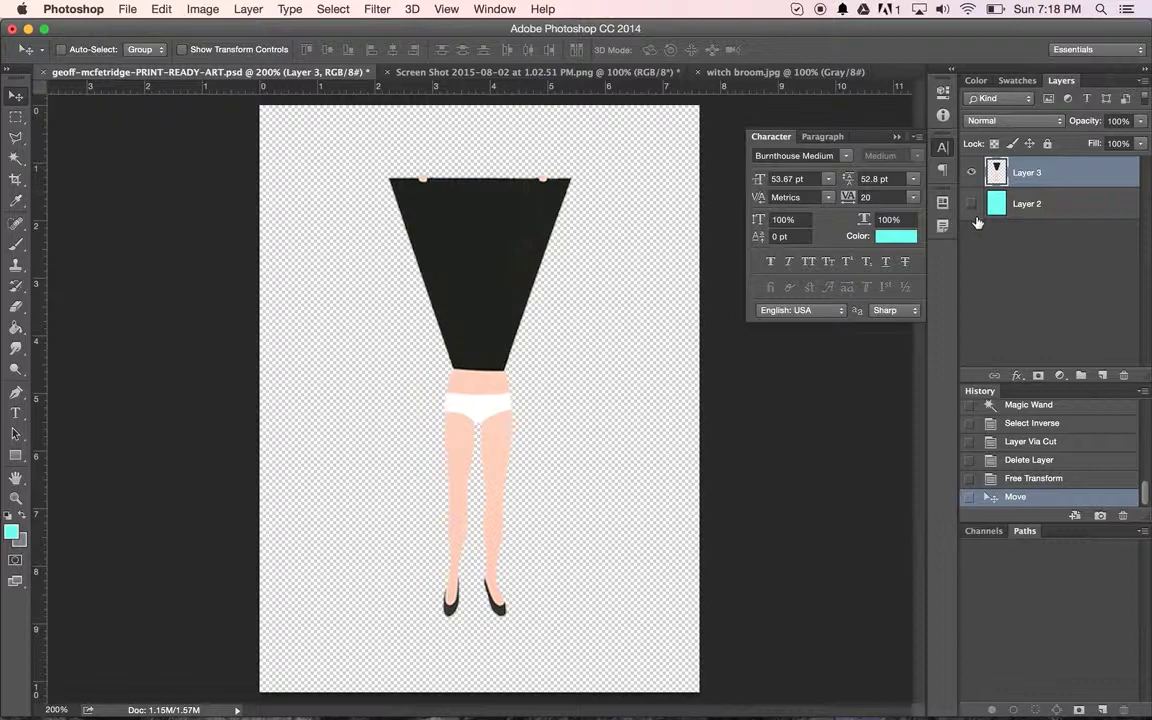
left_click(131, 6)
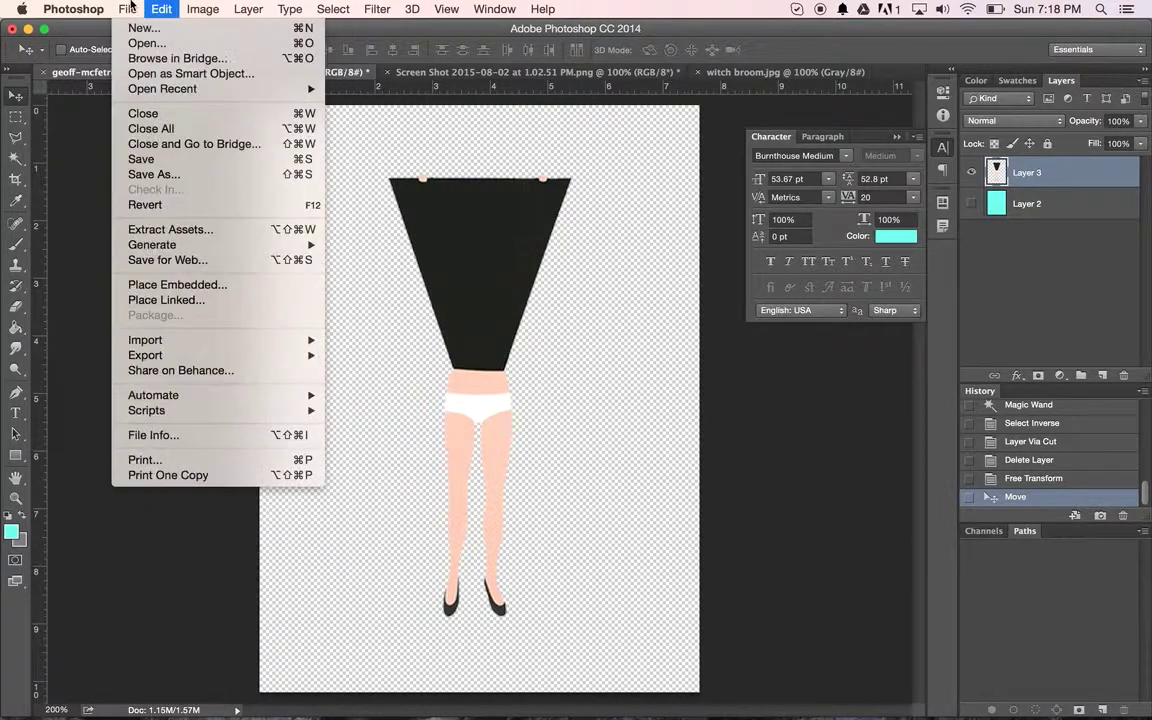
left_click(155, 176)
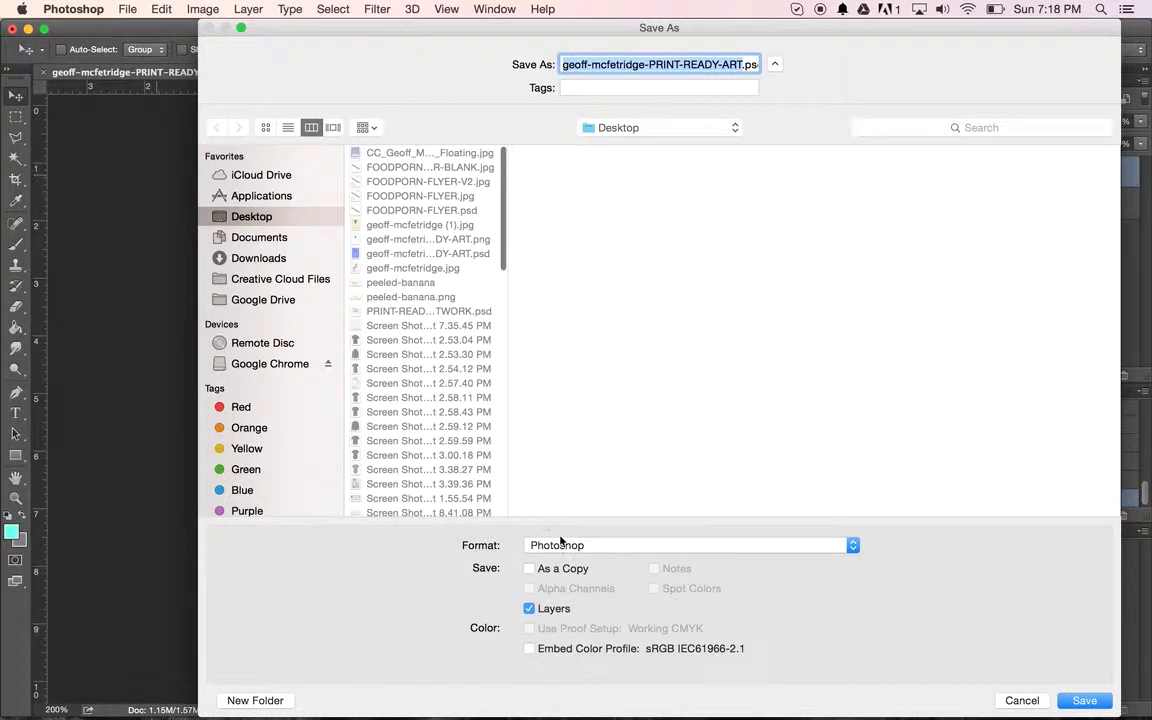
left_click(567, 546)
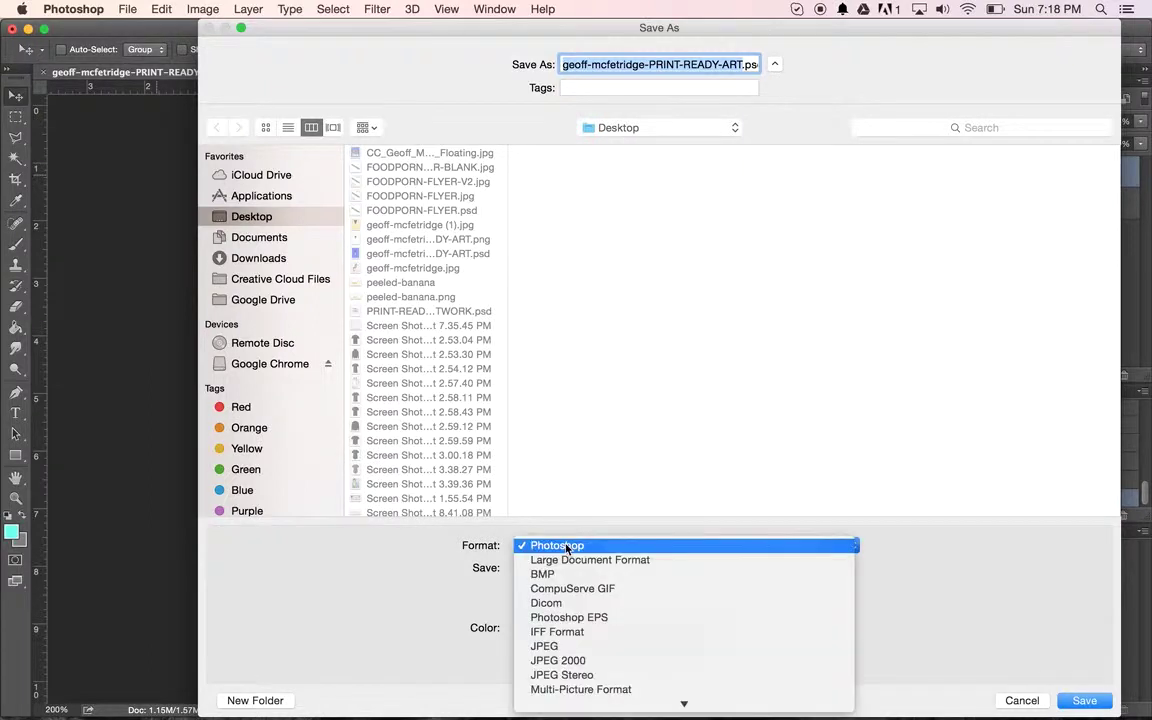
left_click(583, 612)
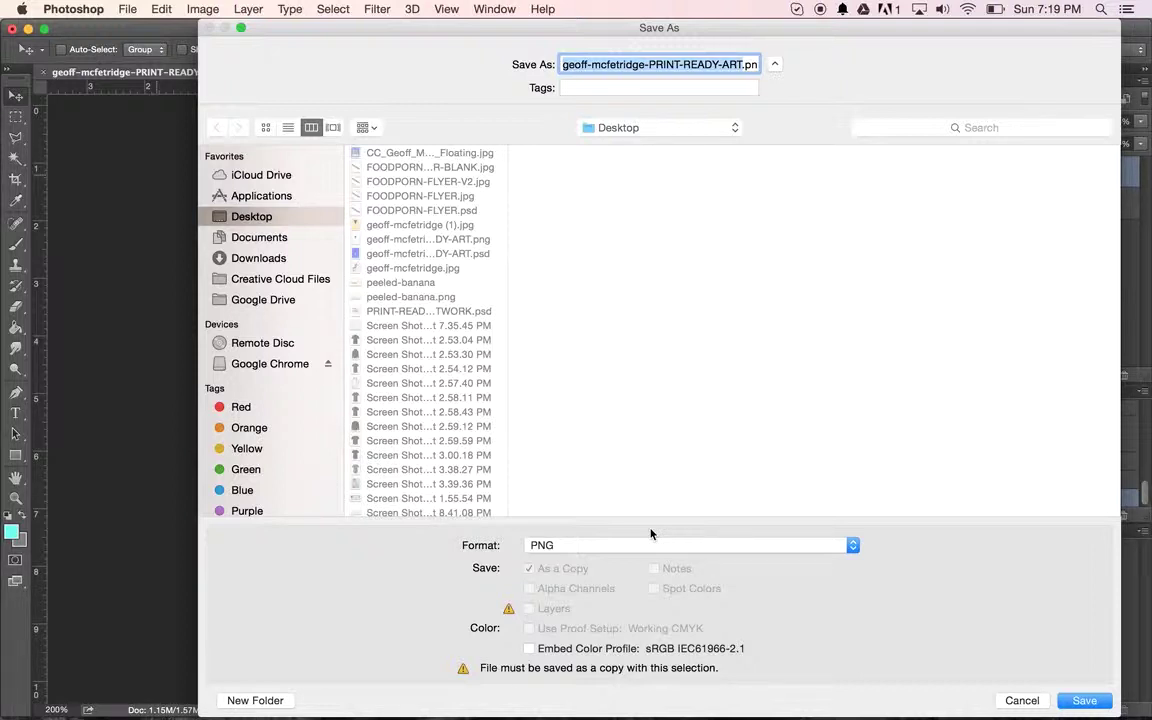
Save the PNG to the Desktop, replacing PRINT-READY-ART, and accept the default PNG Options
left_click(1082, 701)
left_click(1084, 701)
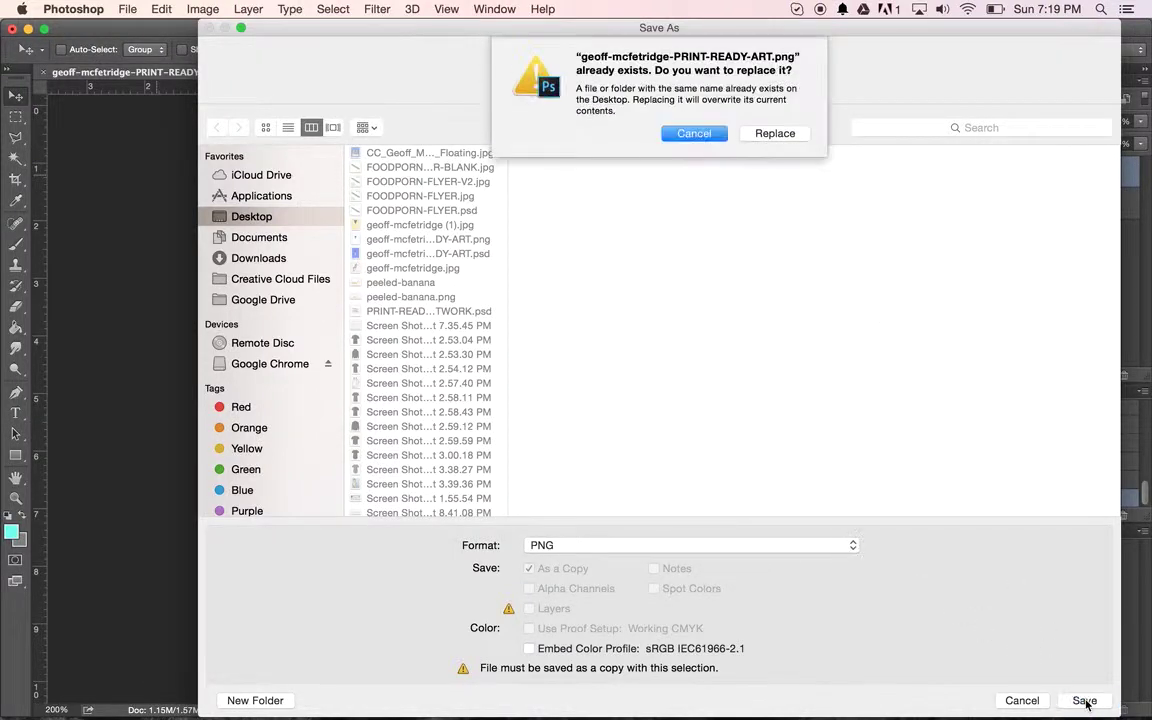
left_click(776, 134)
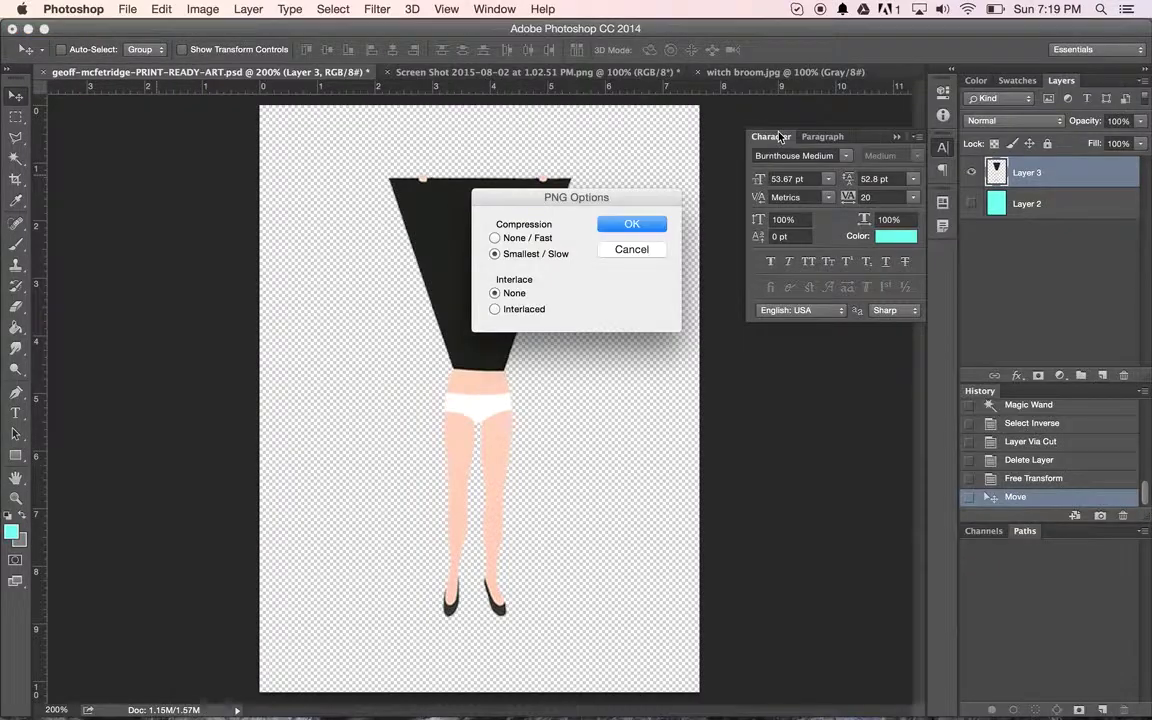
left_click(631, 225)
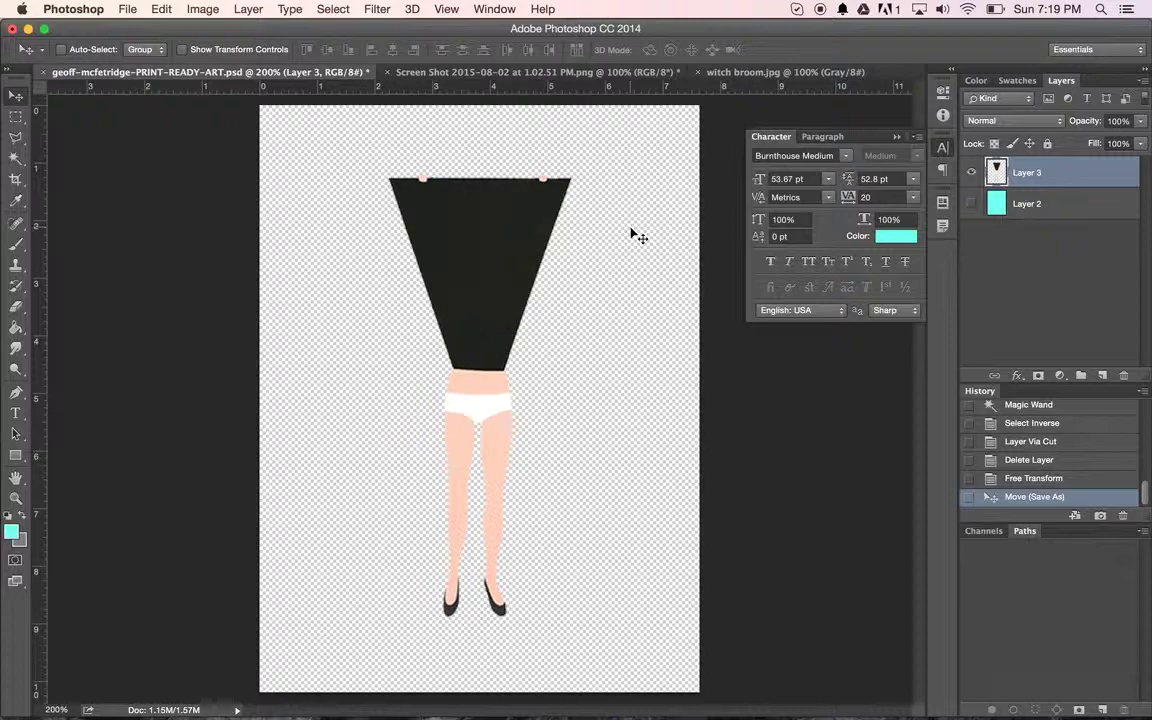
left_click(139, 5)
Open the saved PRINT-READY-ART PNG from the Desktop
left_click(140, 43)
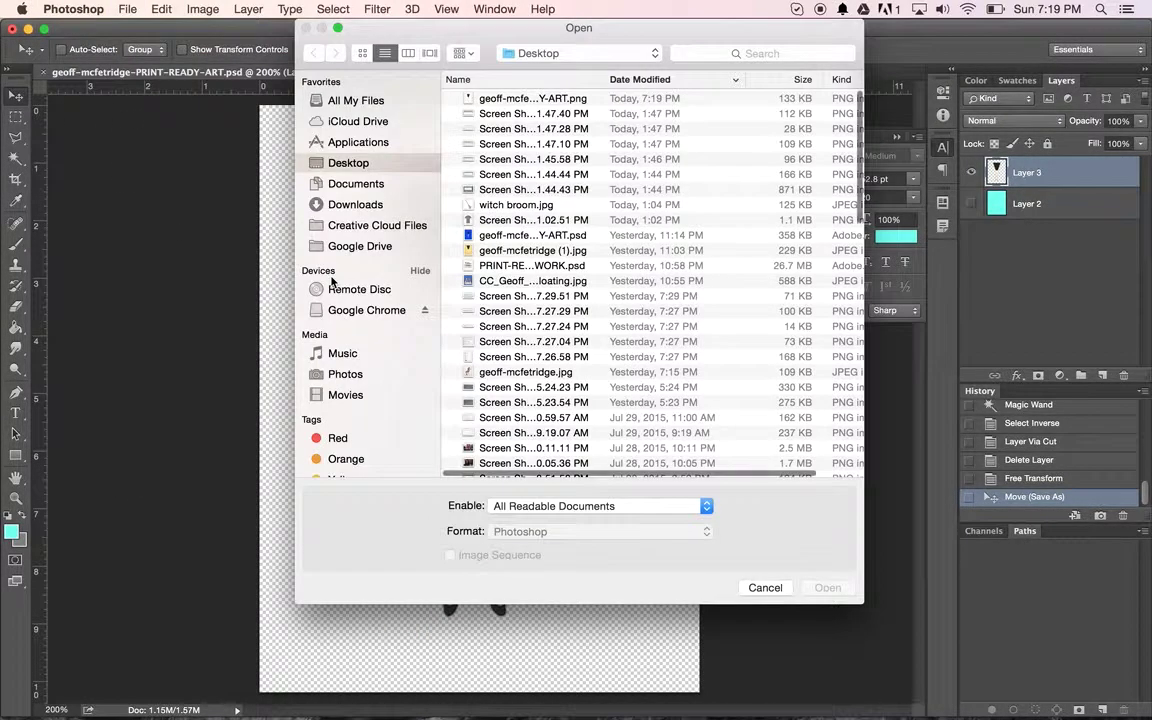
left_click(546, 102)
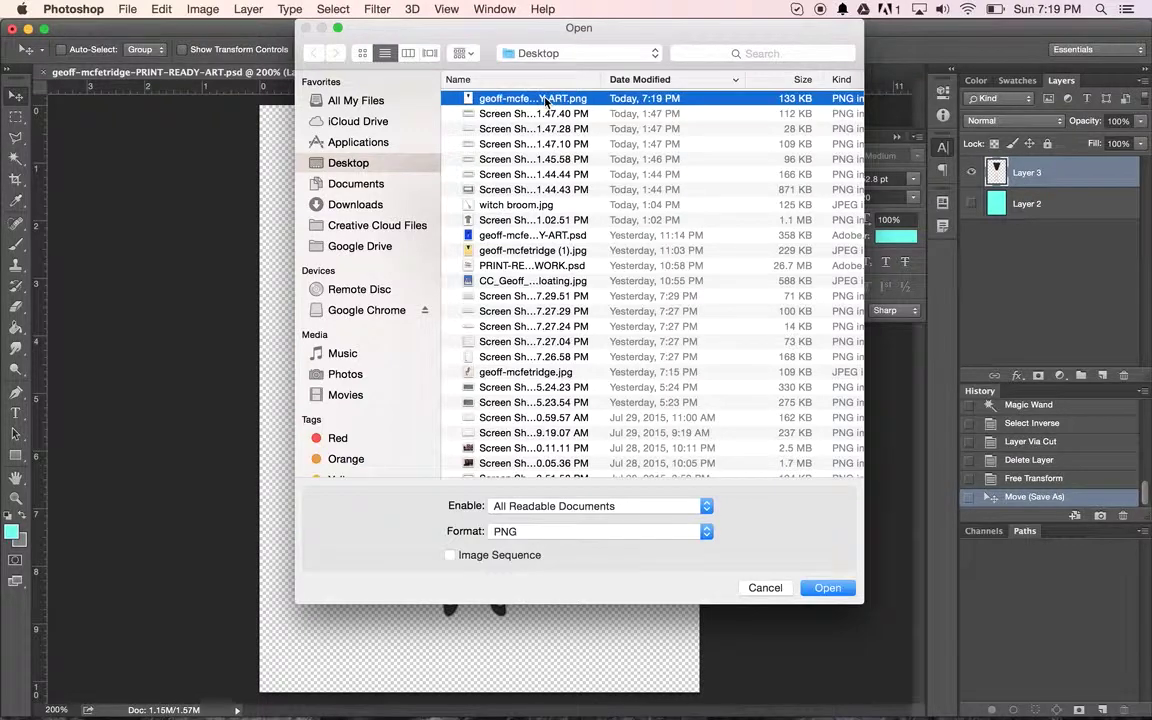
double_click(546, 102)
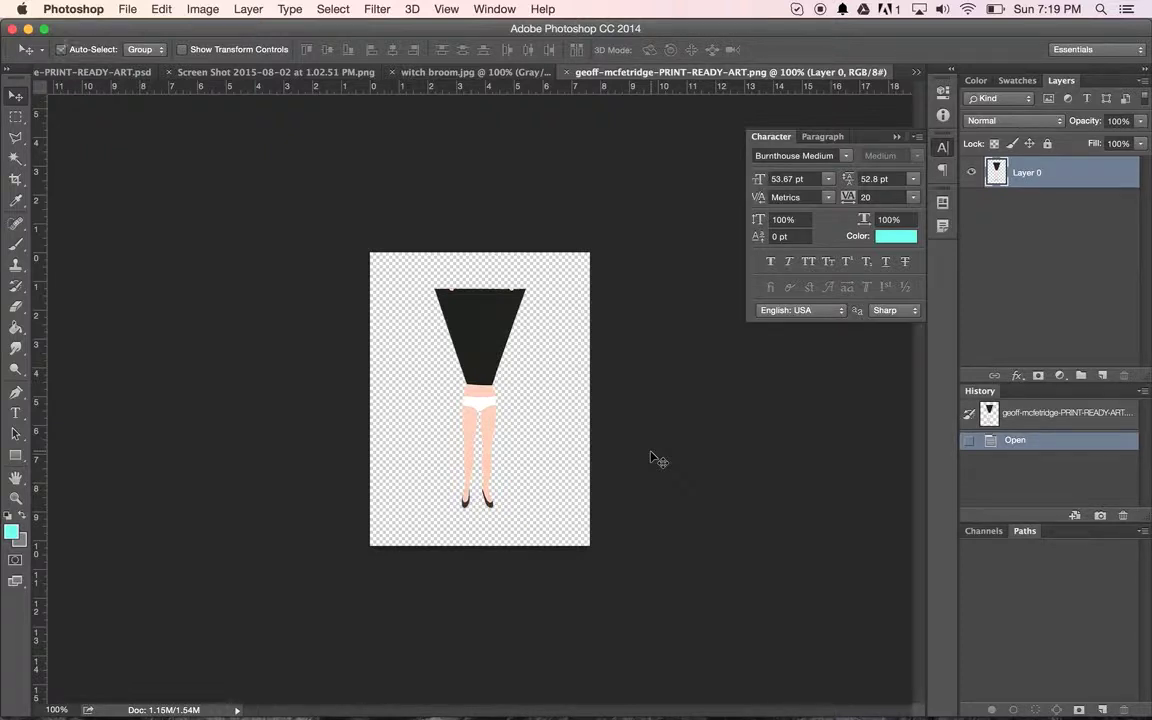
Check the reopened artwork's bounds with Free Transform, undo the test shrink, and commit
key("super+t")
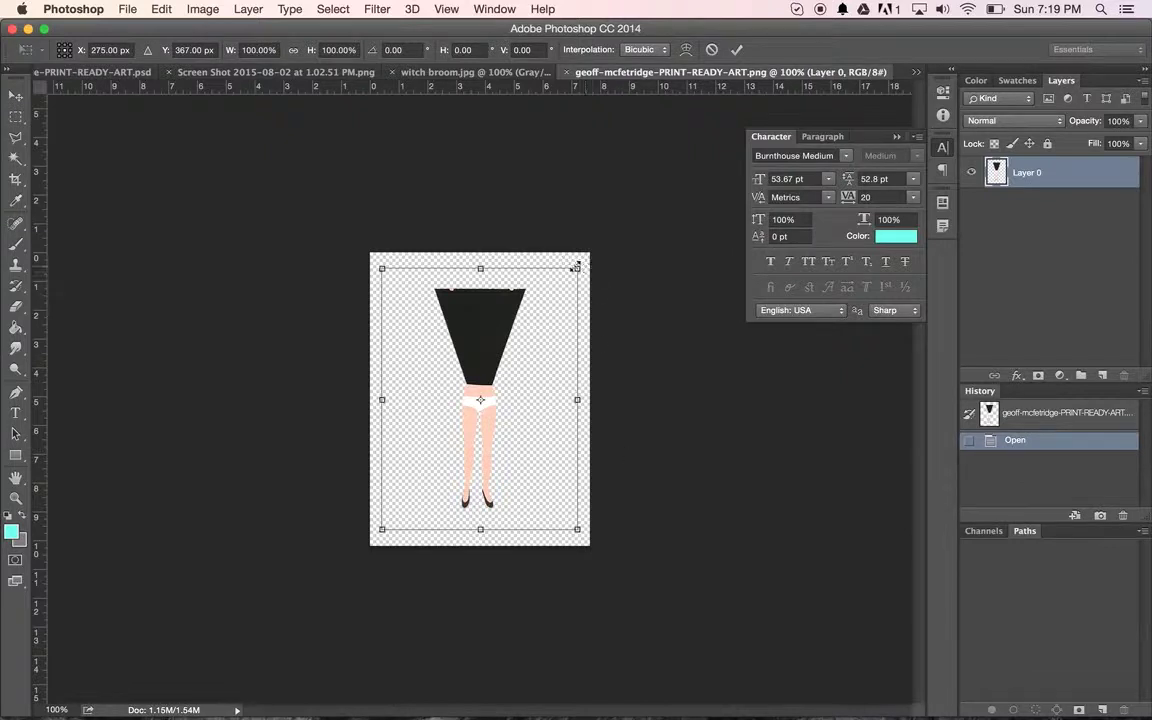
left_click_drag(577, 268, 556, 300)
key("super+z")
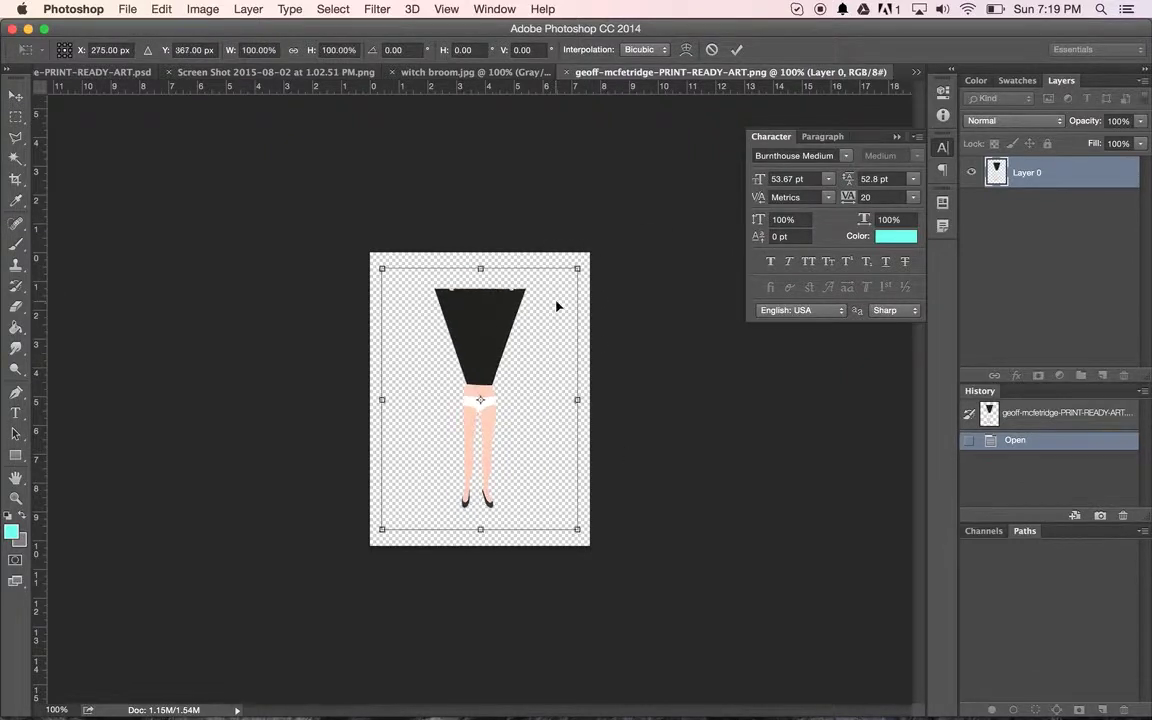
key("Return")
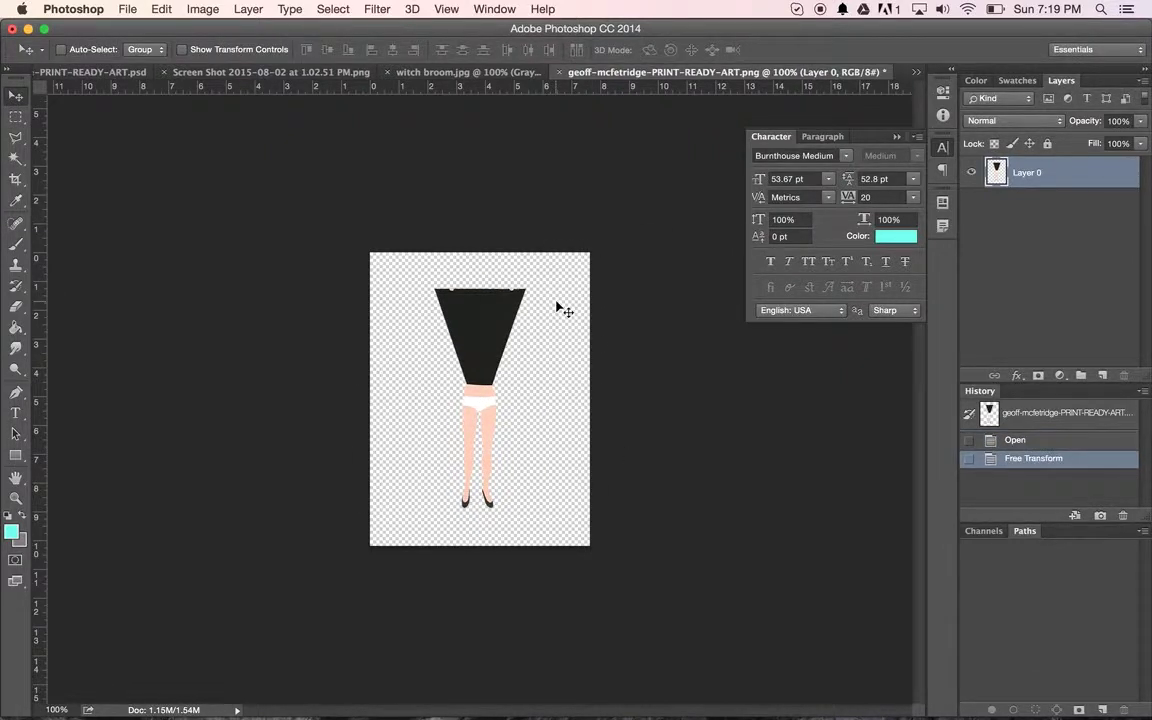